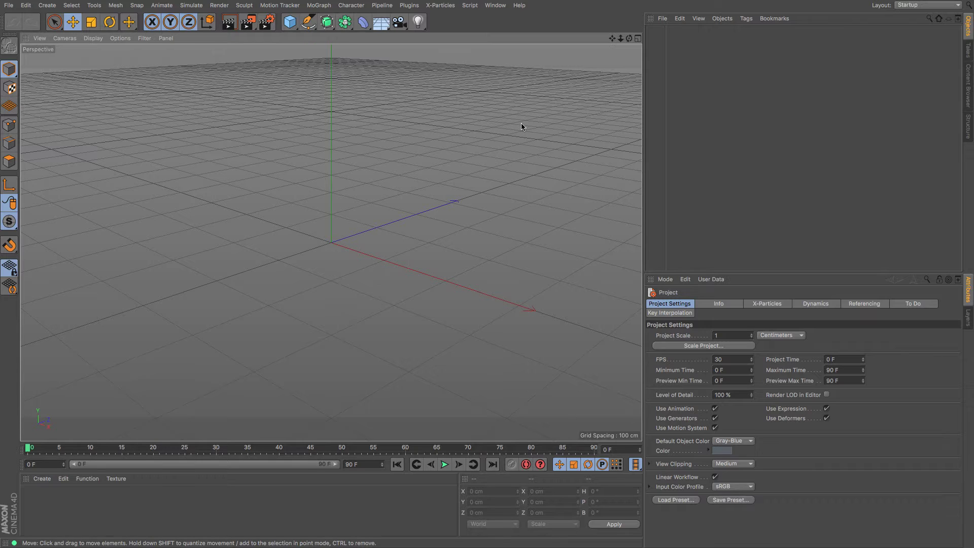
# Step: Add a 400 × 400 cm Rectangle spline and switch its plane from XY to XZ
pyautogui.click(309, 24)
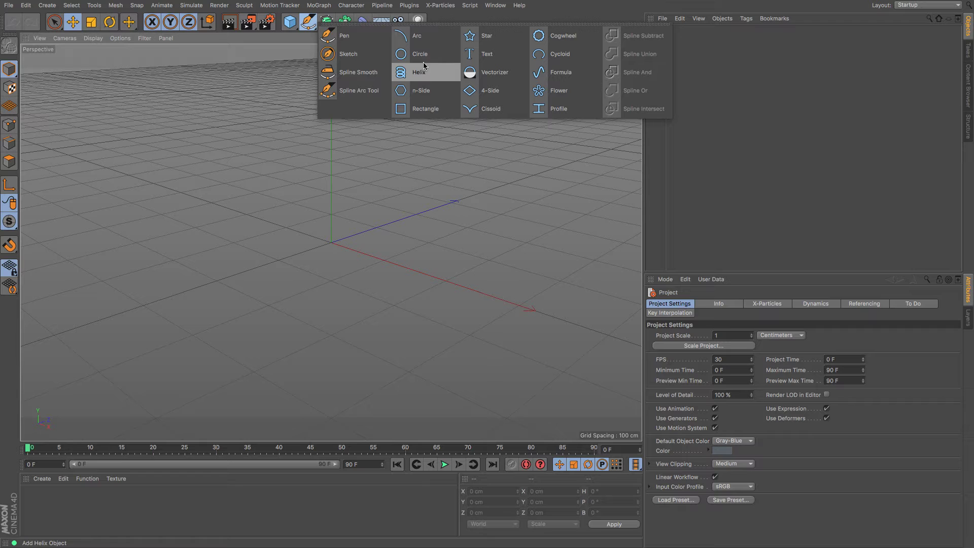
pyautogui.click(422, 109)
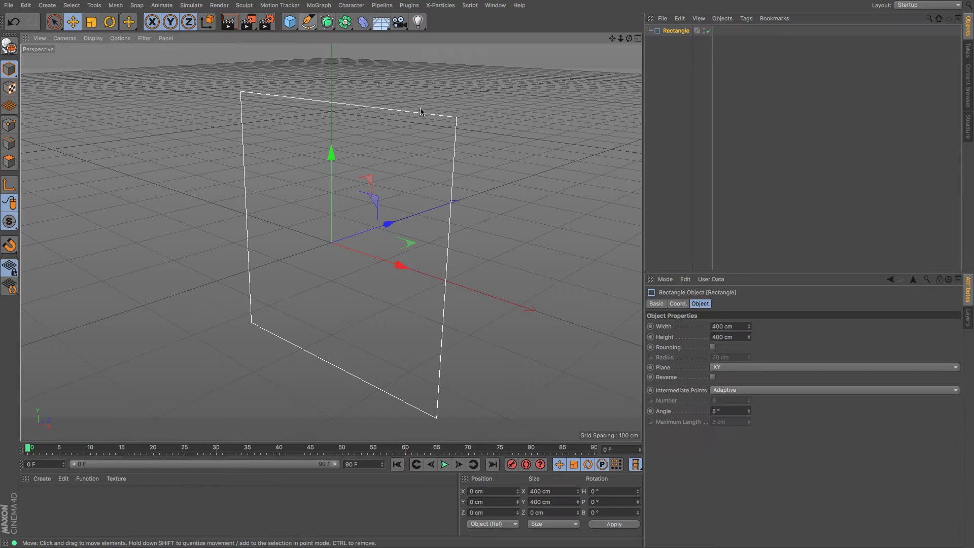
pyautogui.click(794, 368)
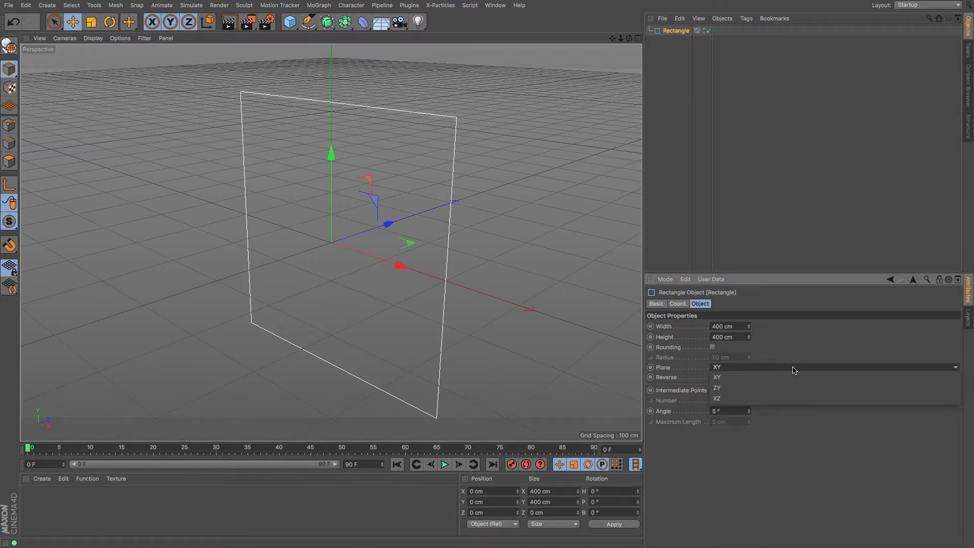
pyautogui.click(788, 400)
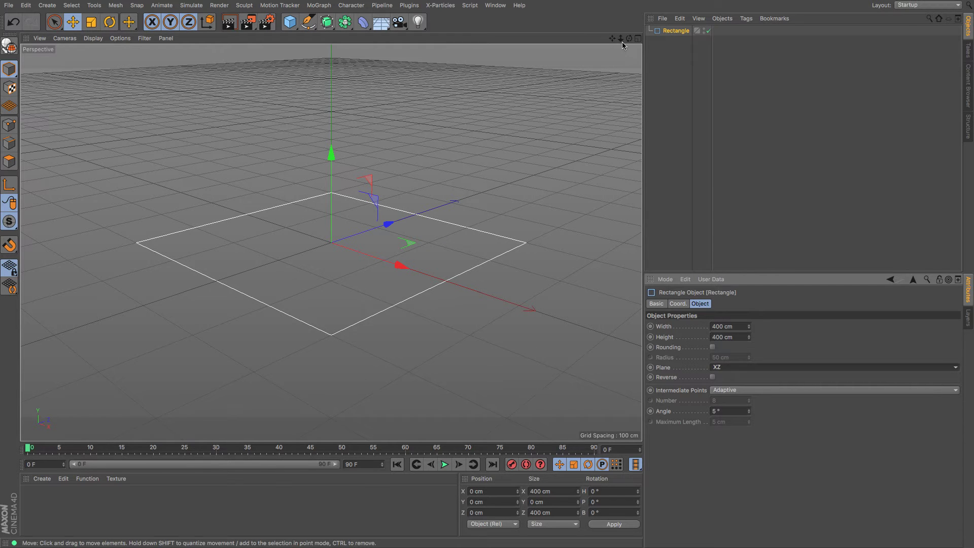
pyautogui.moveTo(622, 42); pyautogui.dragTo(610, 112)
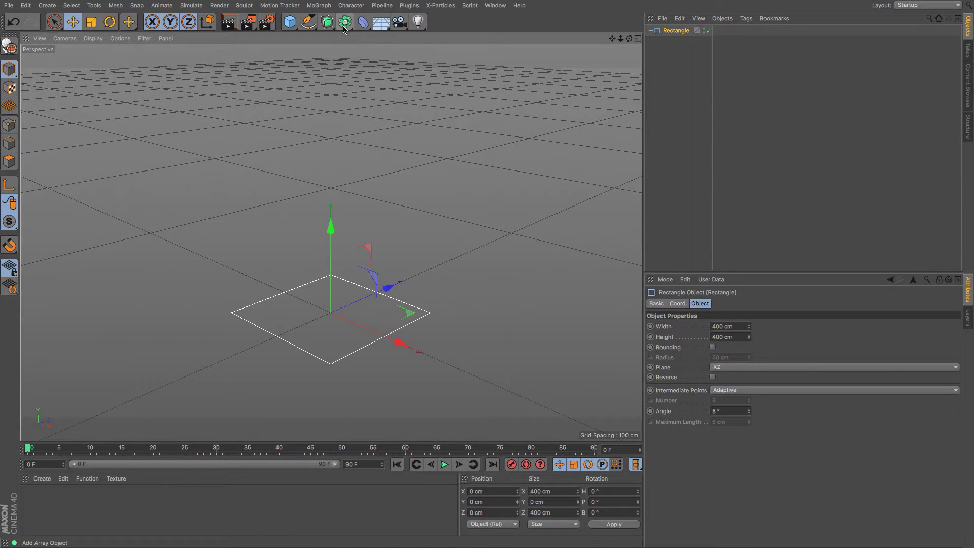
# Step: Put the Rectangle and a copy under a new Loft, raising Rectangle.1 to Y 69 cm
pyautogui.moveTo(327, 22); pyautogui.dragTo(363, 33)
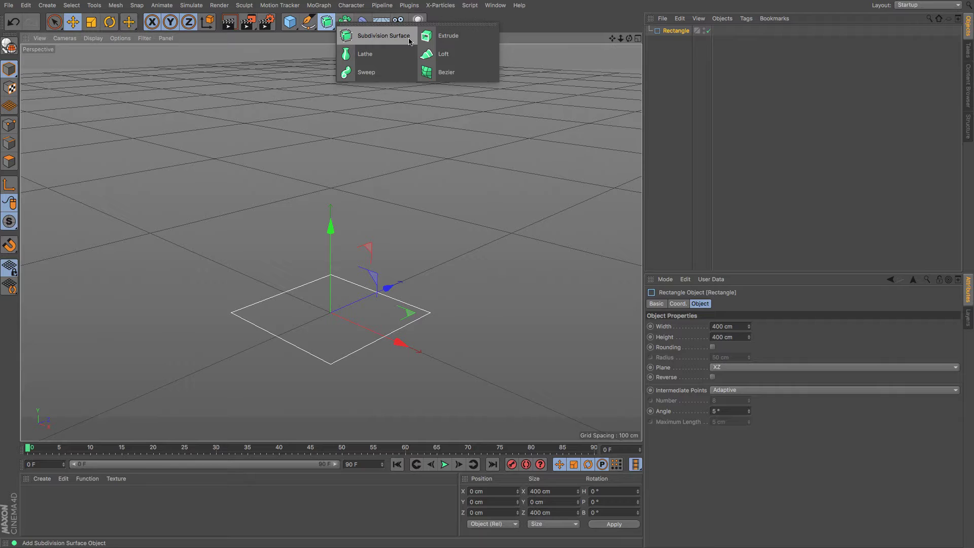
pyautogui.click(445, 54)
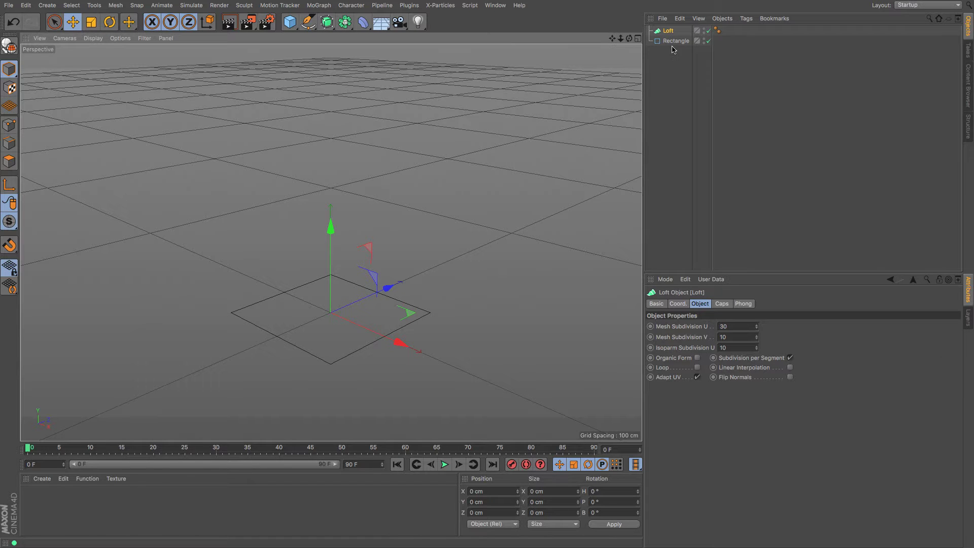
pyautogui.moveTo(671, 42); pyautogui.dragTo(669, 33)
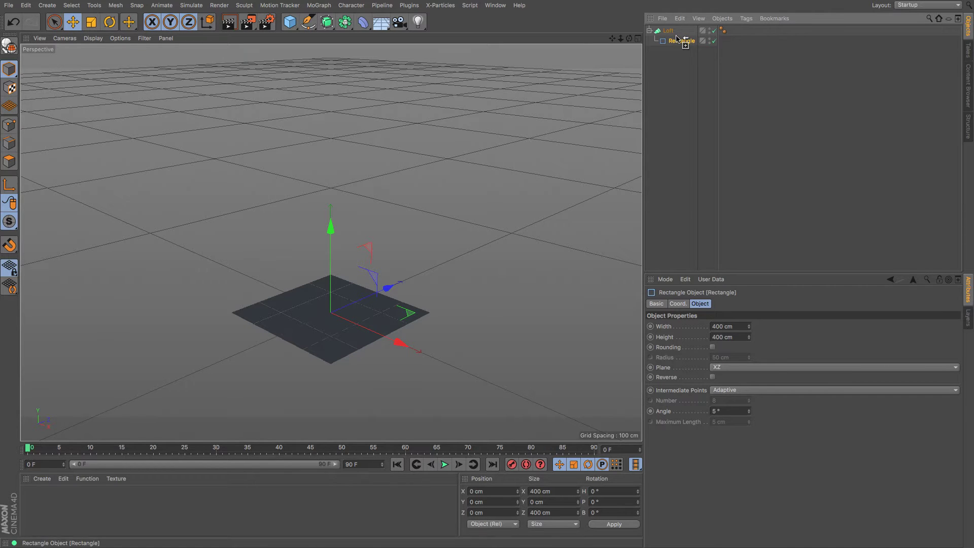
pyautogui.keyDown('ctrl'); pyautogui.moveTo(676, 38); pyautogui.dragTo(676, 37); pyautogui.keyUp('ctrl')
pyautogui.moveTo(334, 247); pyautogui.dragTo(334, 214)
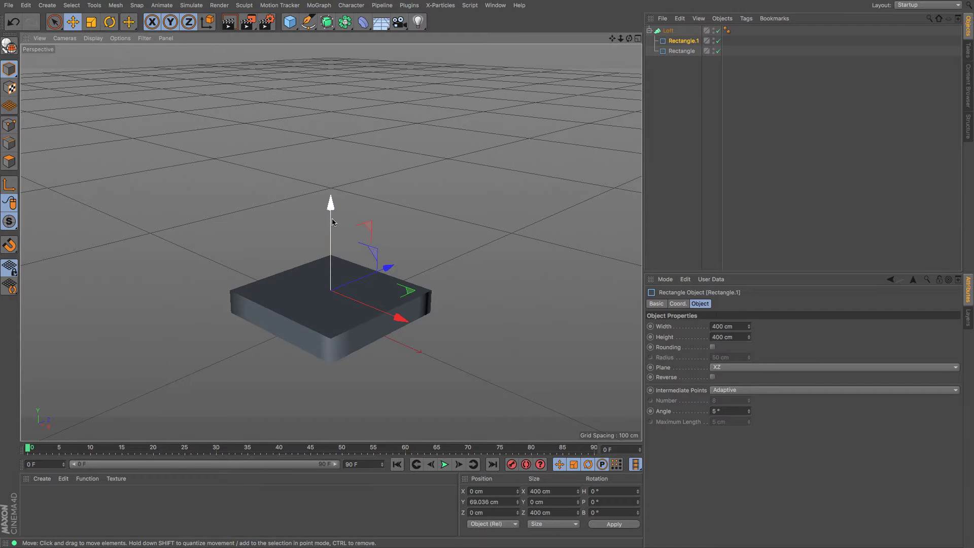
# Step: Add a Circle spline on the XZ plane, raise it above the slab and shrink it
pyautogui.click(309, 27)
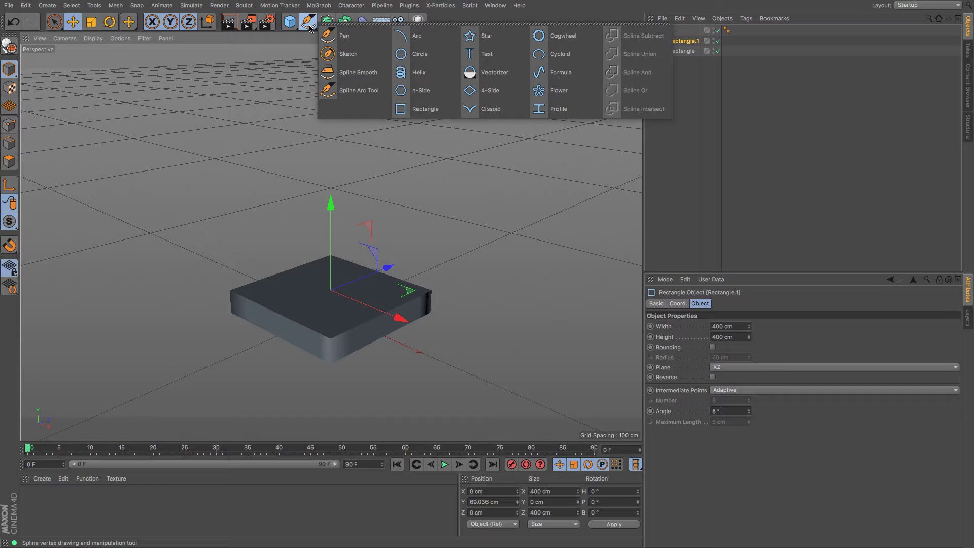
pyautogui.click(418, 55)
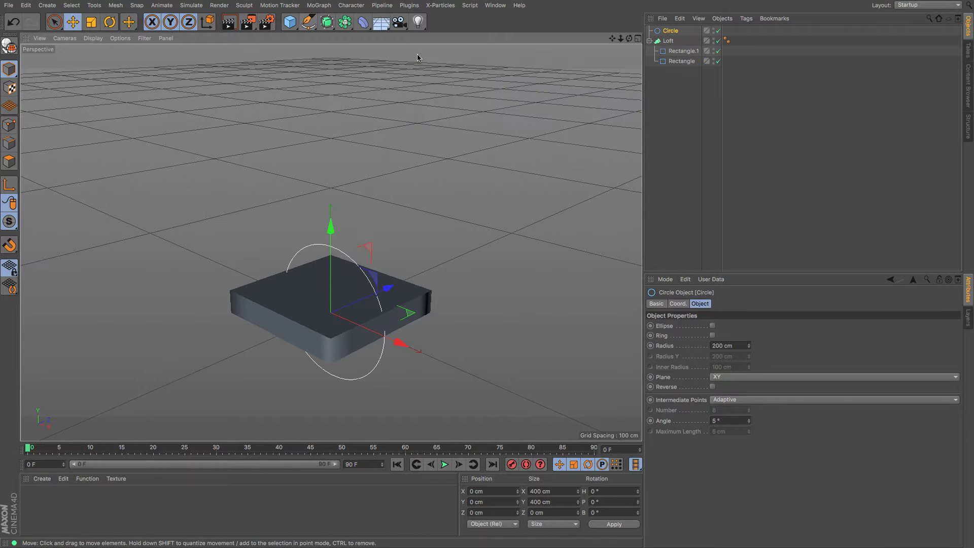
pyautogui.click(885, 377)
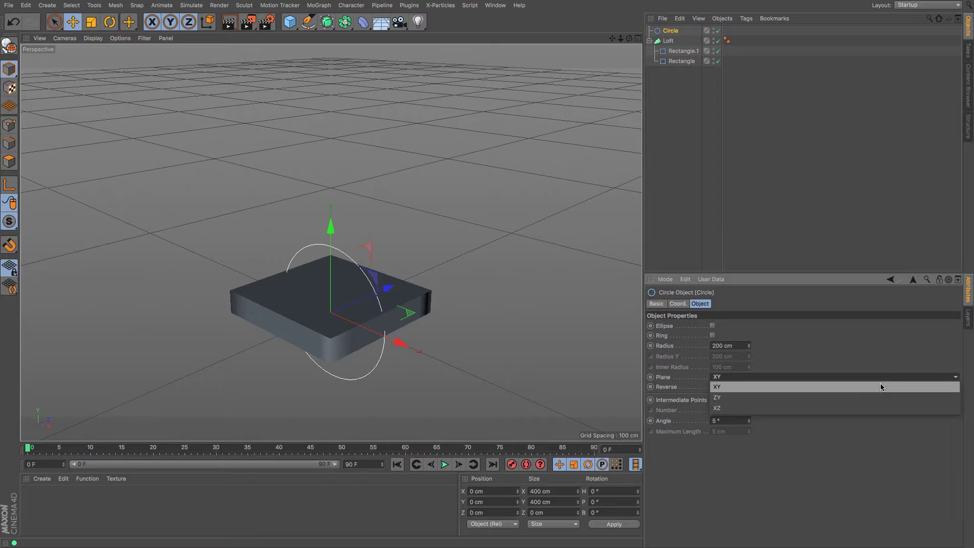
pyautogui.click(872, 409)
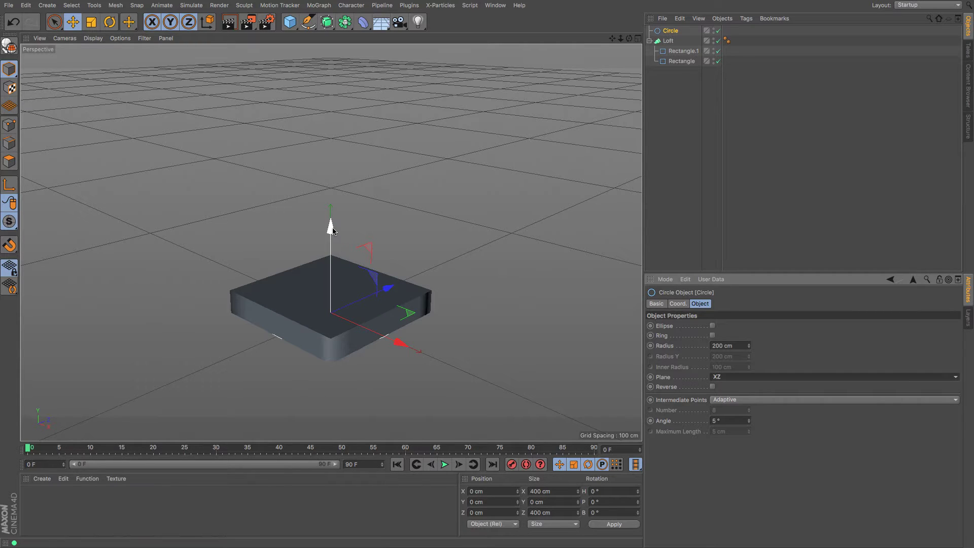
pyautogui.moveTo(332, 225); pyautogui.dragTo(334, 208)
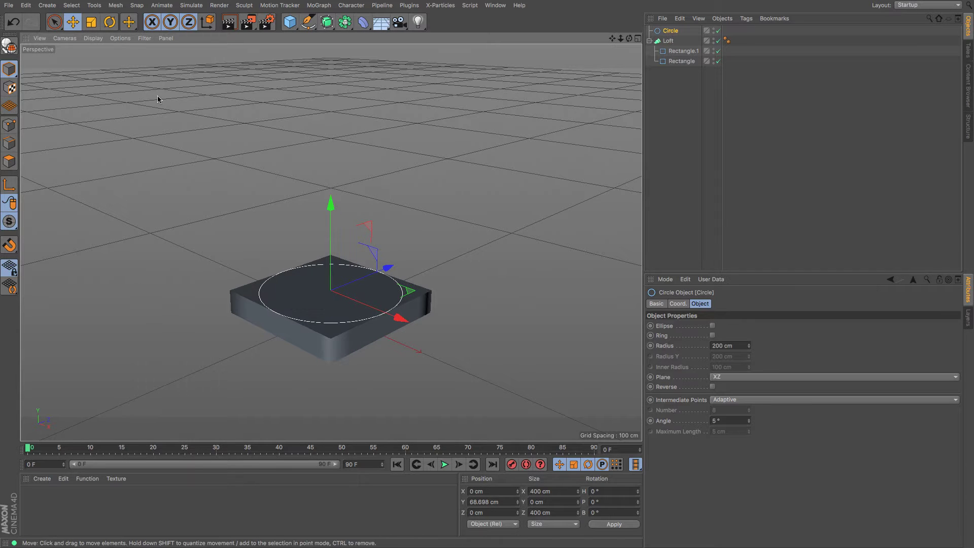
pyautogui.click(91, 22)
pyautogui.moveTo(478, 147); pyautogui.dragTo(510, 192)
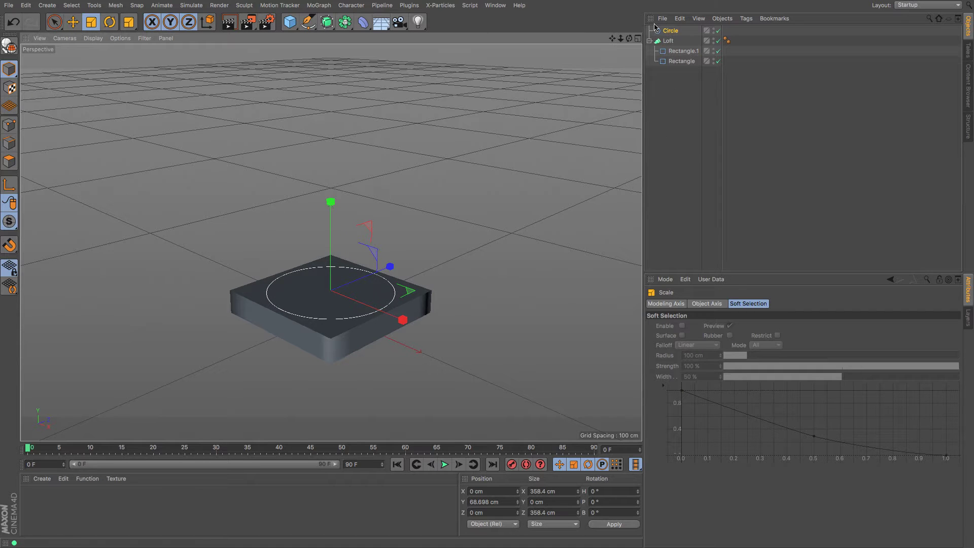
# Step: Place the Circle in the Loft, rotate it to H about 50°, and duplicate it
pyautogui.moveTo(669, 32); pyautogui.dragTo(670, 49)
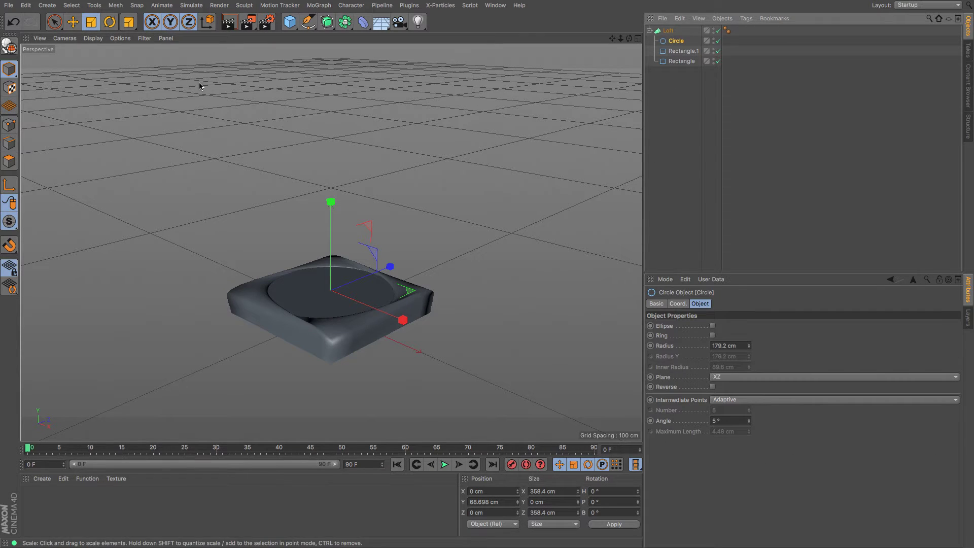
pyautogui.click(110, 21)
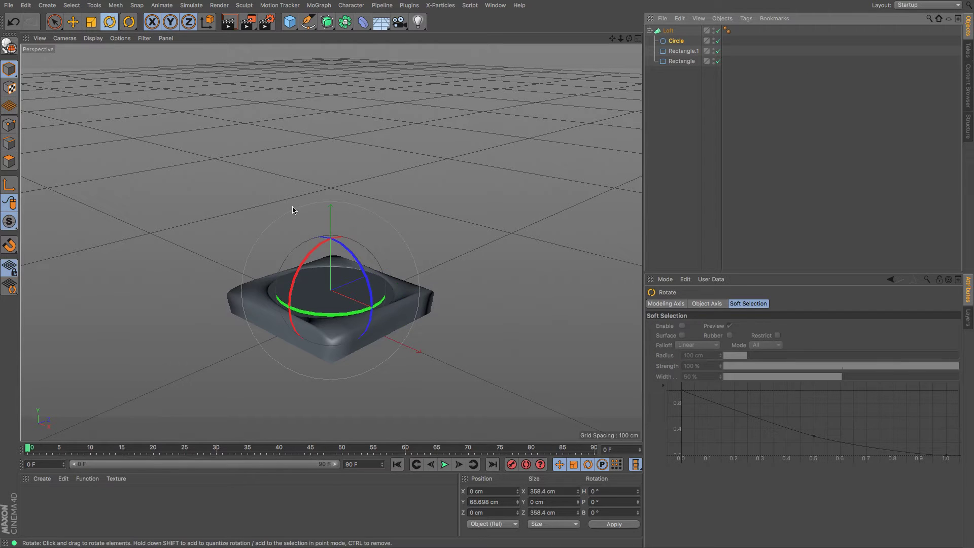
pyautogui.moveTo(326, 314); pyautogui.dragTo(374, 310)
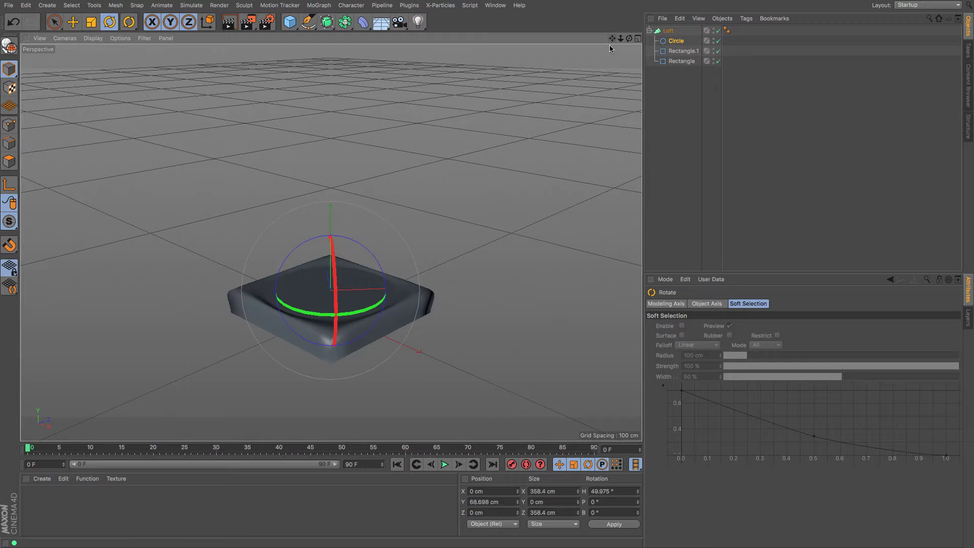
pyautogui.keyDown('ctrl'); pyautogui.moveTo(676, 44); pyautogui.dragTo(676, 38); pyautogui.keyUp('ctrl')
# Step: Raise Circle.1 above the first circle and enlarge it to about 405 cm
pyautogui.click(73, 23)
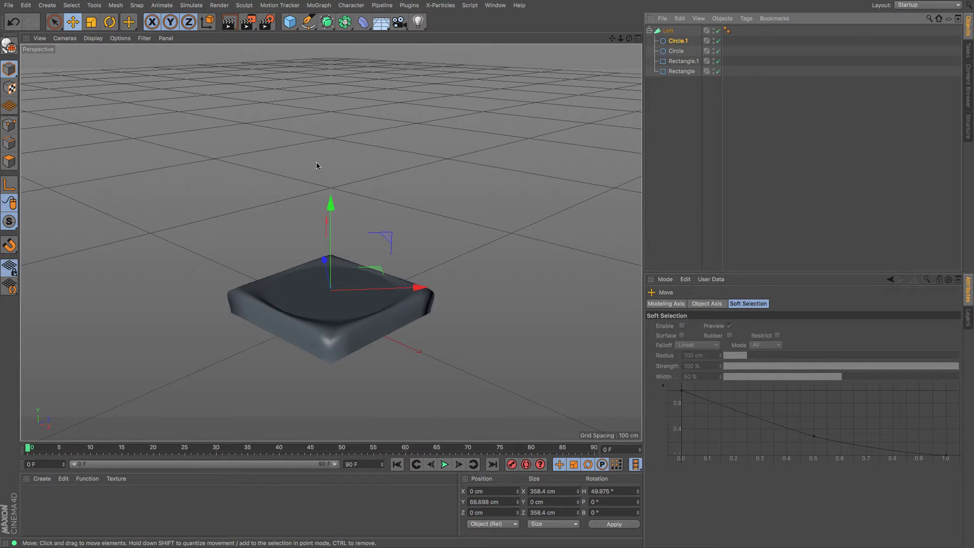
pyautogui.moveTo(331, 203); pyautogui.dragTo(333, 193)
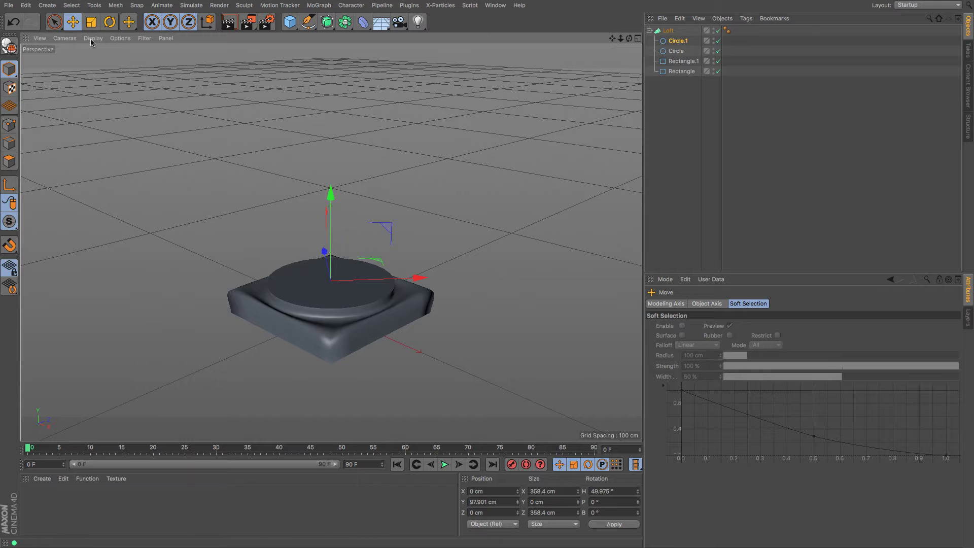
pyautogui.click(91, 23)
pyautogui.moveTo(133, 101); pyautogui.dragTo(171, 98)
pyautogui.keyDown('ctrl'); pyautogui.moveTo(679, 41); pyautogui.dragTo(681, 40); pyautogui.keyUp('ctrl')
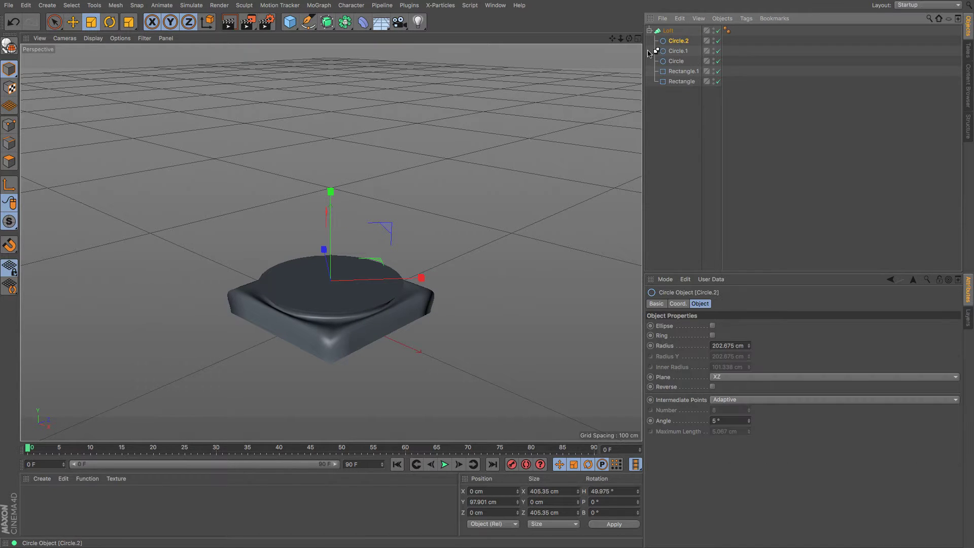
# Step: Add Circle.2 higher above the base, shrunk to about 370 cm wide
pyautogui.click(73, 22)
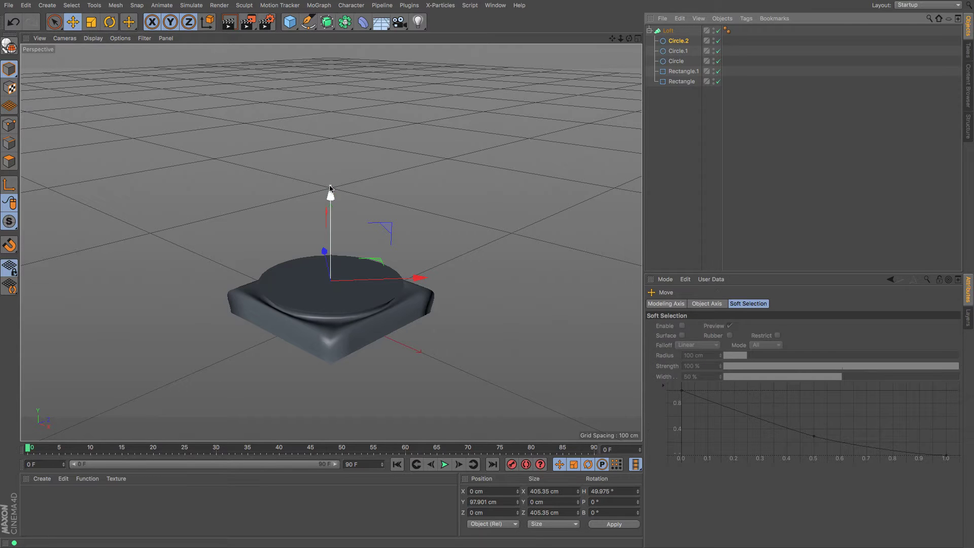
pyautogui.moveTo(331, 191); pyautogui.dragTo(329, 172)
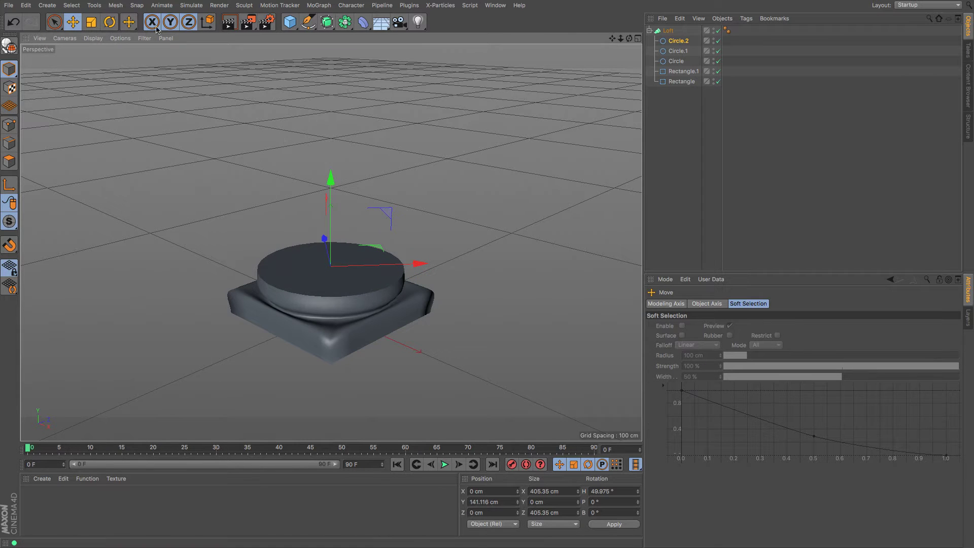
pyautogui.click(94, 24)
pyautogui.moveTo(443, 135); pyautogui.dragTo(401, 135)
pyautogui.moveTo(629, 38); pyautogui.dragTo(611, 53)
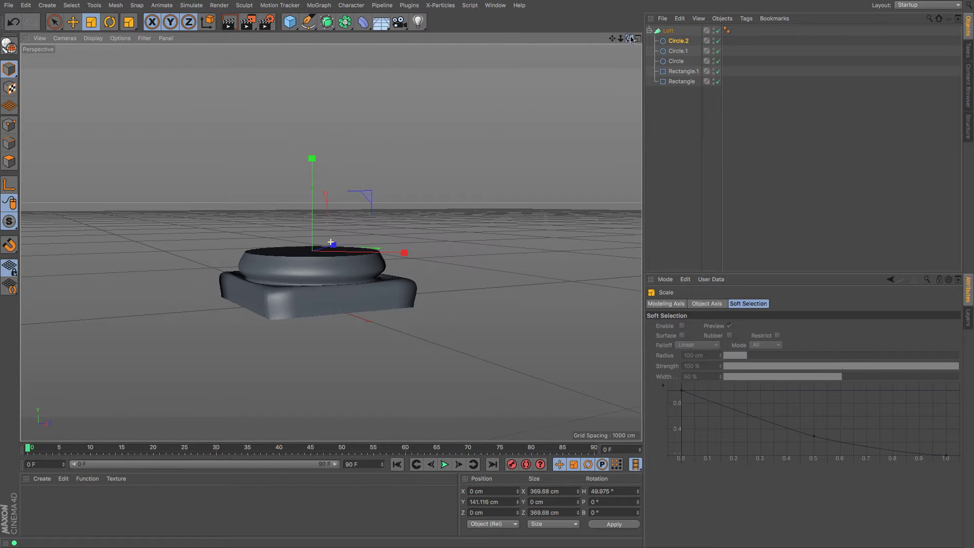
# Step: Enlarge and lower Circle.1, then copy it as Circle.3 raised to Y 120 cm
pyautogui.click(678, 51)
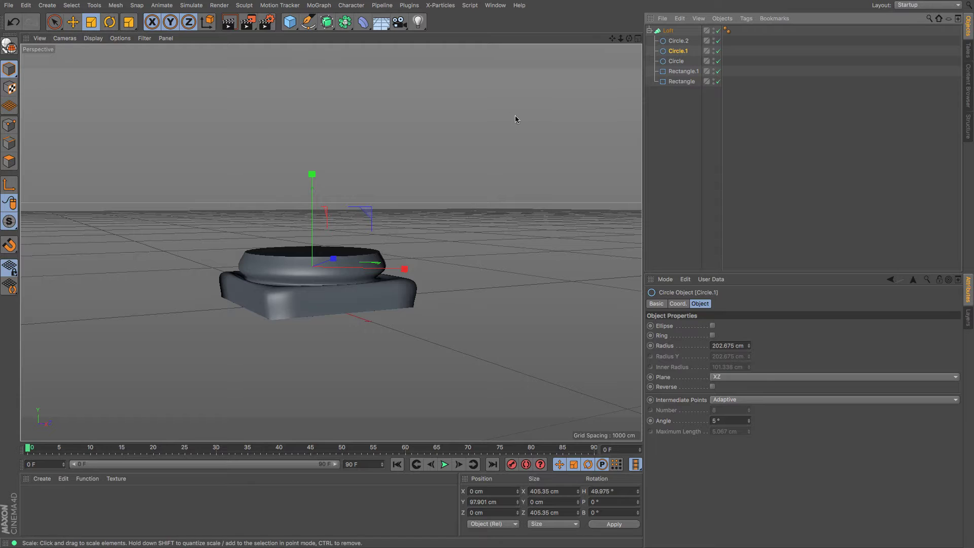
pyautogui.moveTo(515, 116); pyautogui.dragTo(538, 127)
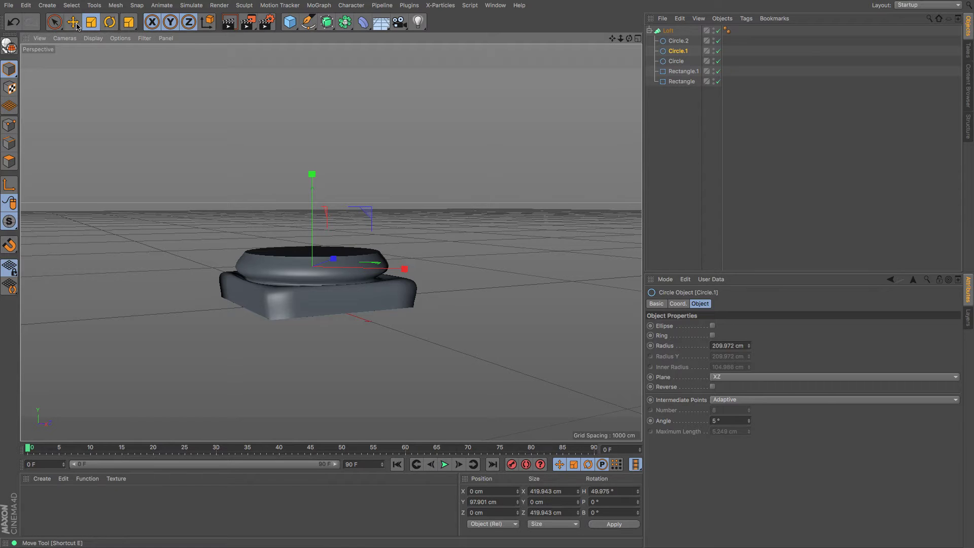
pyautogui.press('e')
pyautogui.moveTo(313, 174); pyautogui.dragTo(313, 179)
pyautogui.keyDown('ctrl'); pyautogui.moveTo(680, 54); pyautogui.dragTo(680, 46); pyautogui.keyUp('ctrl')
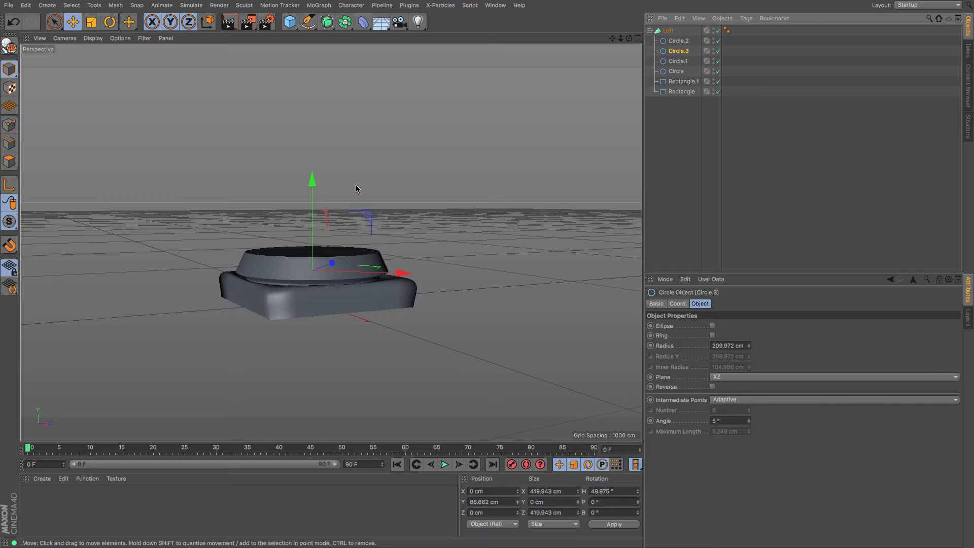
pyautogui.moveTo(314, 183); pyautogui.dragTo(319, 170)
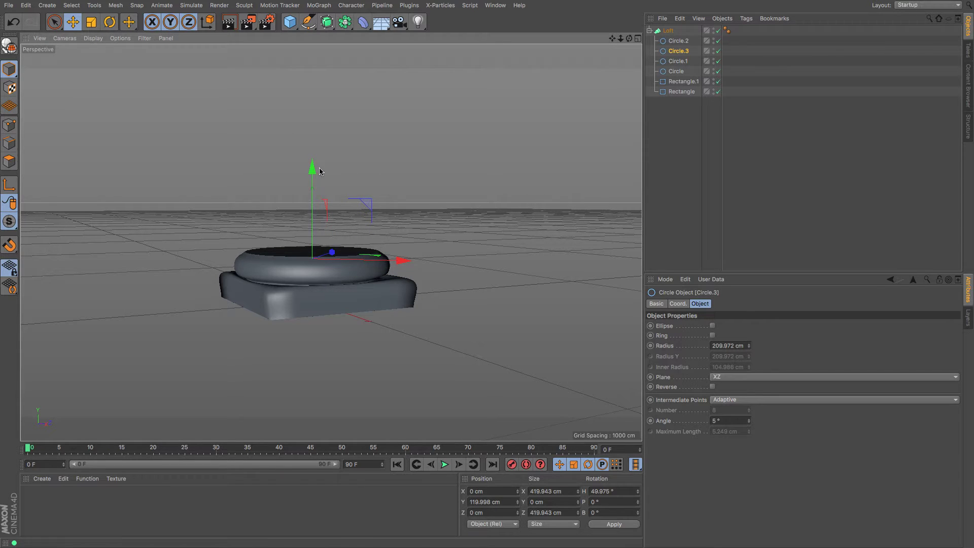
pyautogui.moveTo(621, 39); pyautogui.dragTo(606, 23)
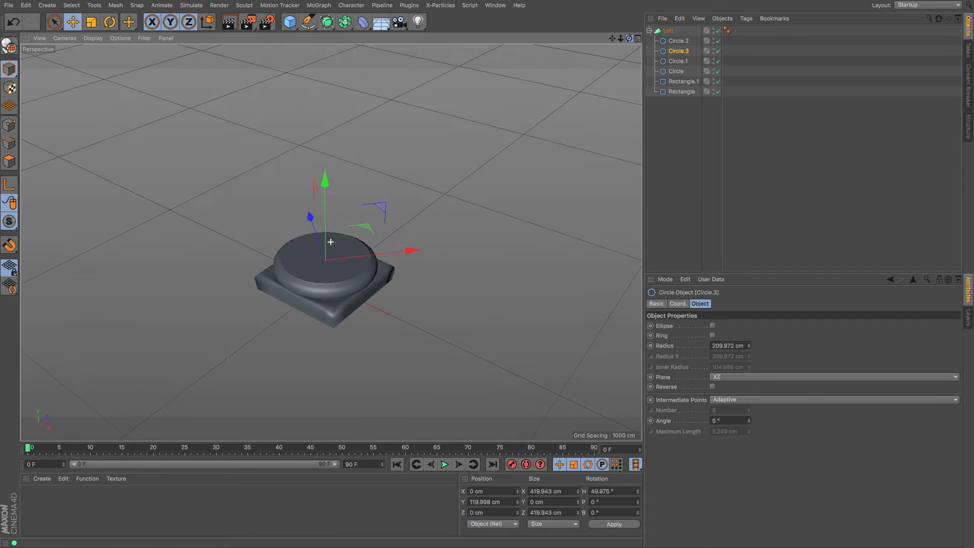
# Step: Copy Circle.2 as Circle.4, shrink it to about three quarters and raise it slightly
pyautogui.click(678, 42)
pyautogui.keyDown('ctrl'); pyautogui.moveTo(676, 37); pyautogui.dragTo(677, 38); pyautogui.keyUp('ctrl')
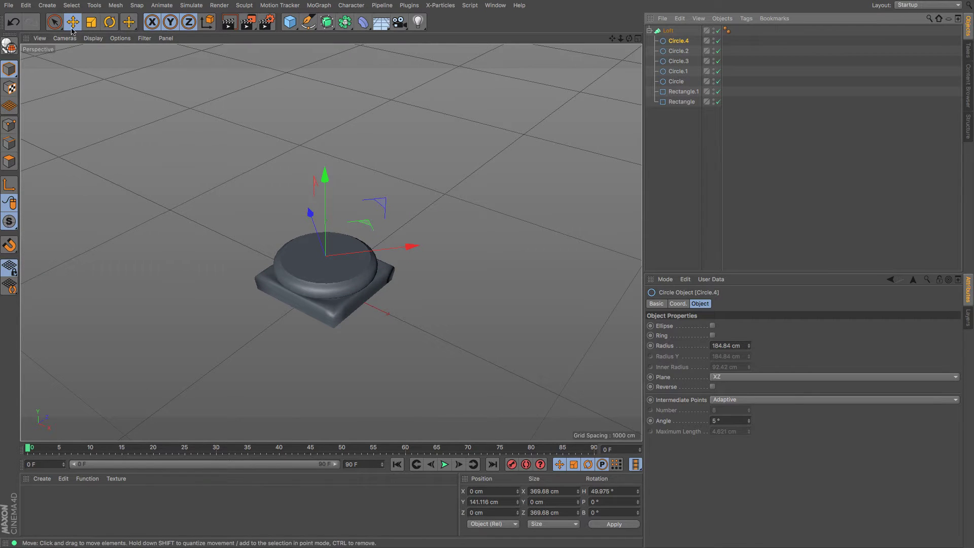
pyautogui.click(91, 22)
pyautogui.moveTo(467, 121); pyautogui.dragTo(363, 139)
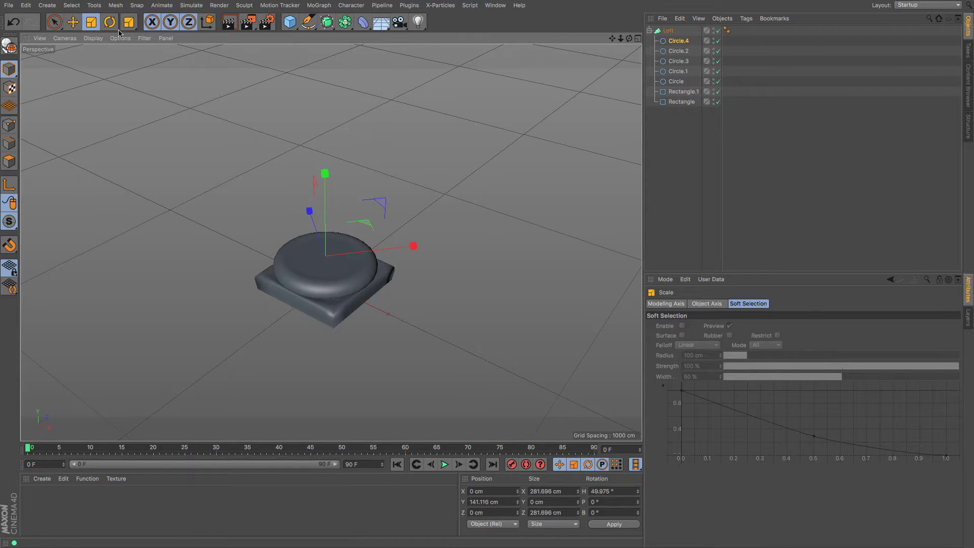
pyautogui.click(72, 22)
pyautogui.moveTo(325, 183); pyautogui.dragTo(327, 183)
pyautogui.moveTo(683, 41); pyautogui.dragTo(684, 38)
# Step: Copy Circle.4 as Circle.5 and lift it to a higher tier at Y 203.887 cm
pyautogui.moveTo(325, 175); pyautogui.dragTo(330, 163)
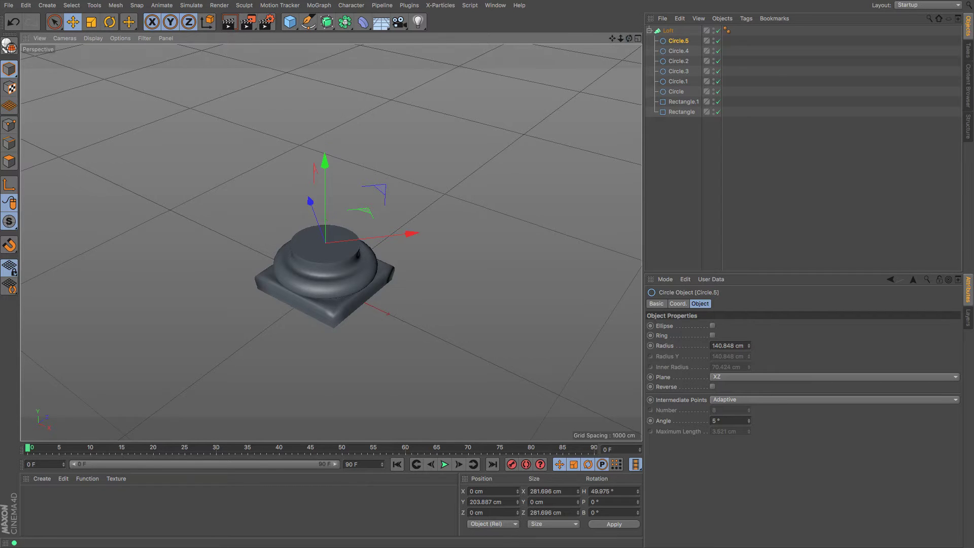
pyautogui.moveTo(629, 38); pyautogui.dragTo(629, 67)
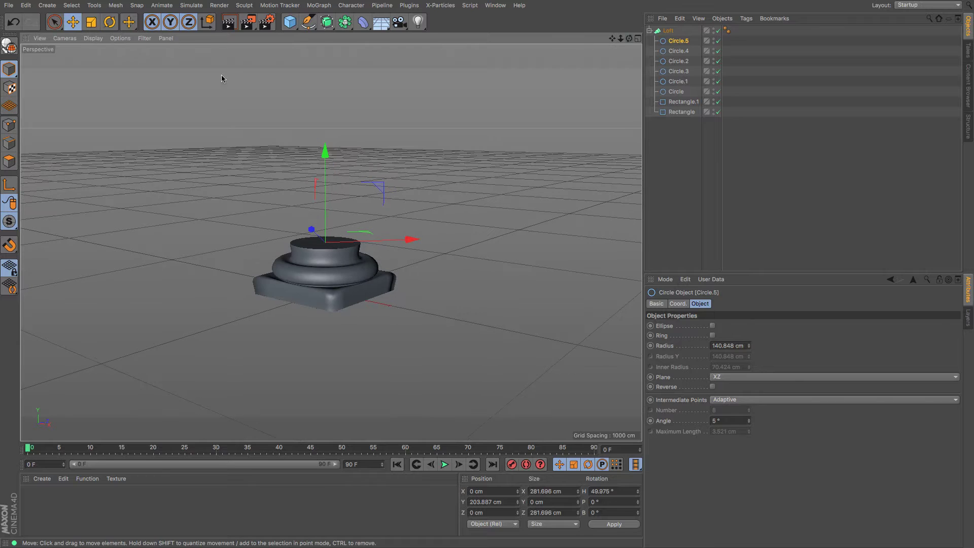
pyautogui.click(313, 25)
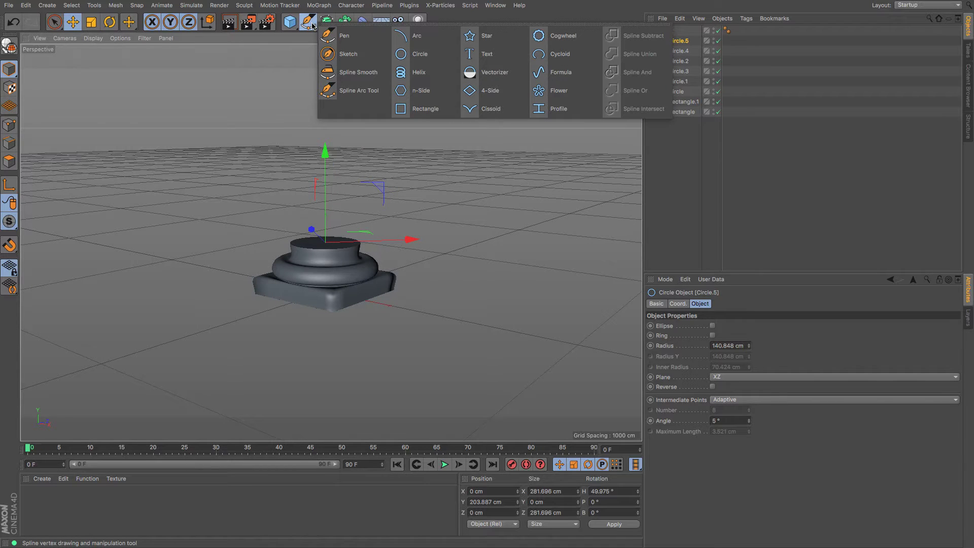
# Step: Add a Cogwheel spline on the XZ plane, raised above the column base
pyautogui.click(547, 36)
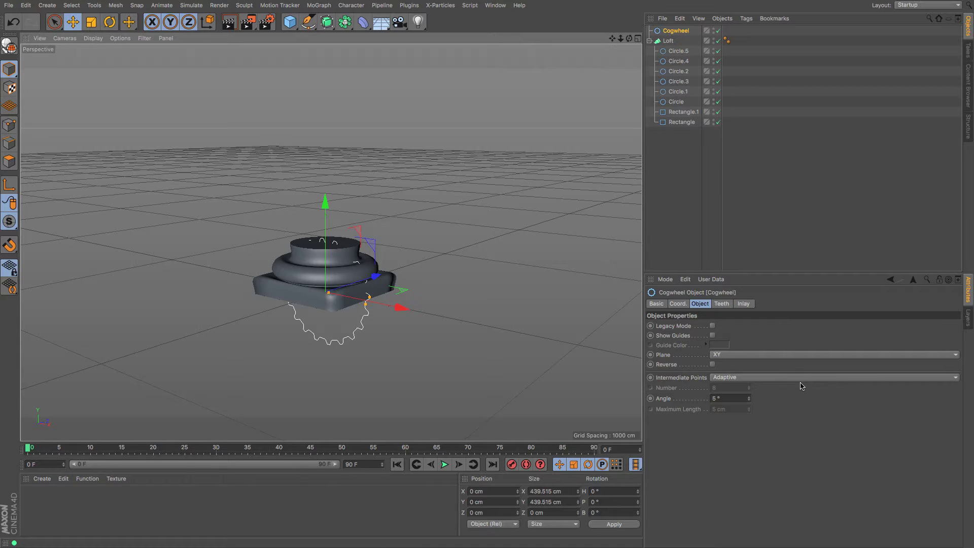
pyautogui.click(771, 355)
pyautogui.click(766, 385)
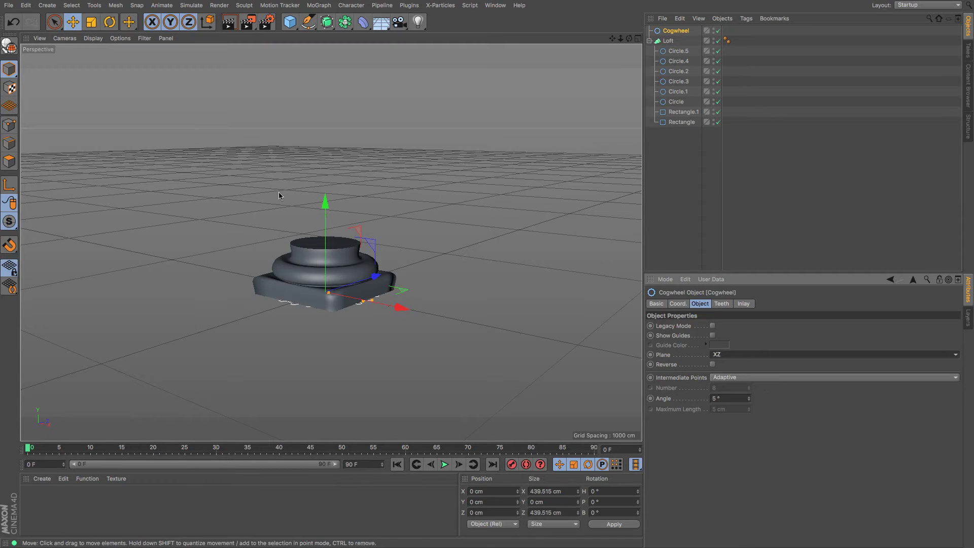
pyautogui.moveTo(324, 202); pyautogui.dragTo(327, 152)
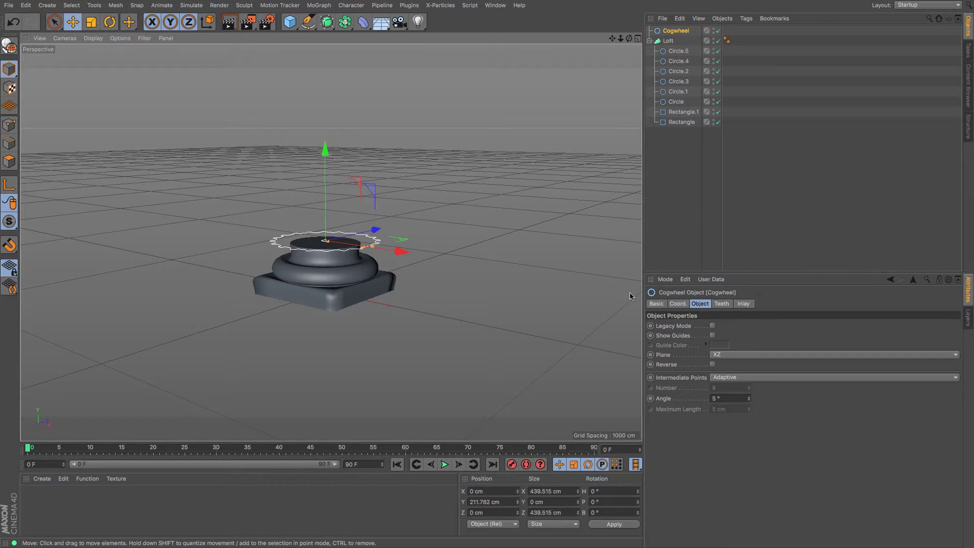
# Step: Turn off the cogwheel's Center Hole in its Inlay settings
pyautogui.click(721, 304)
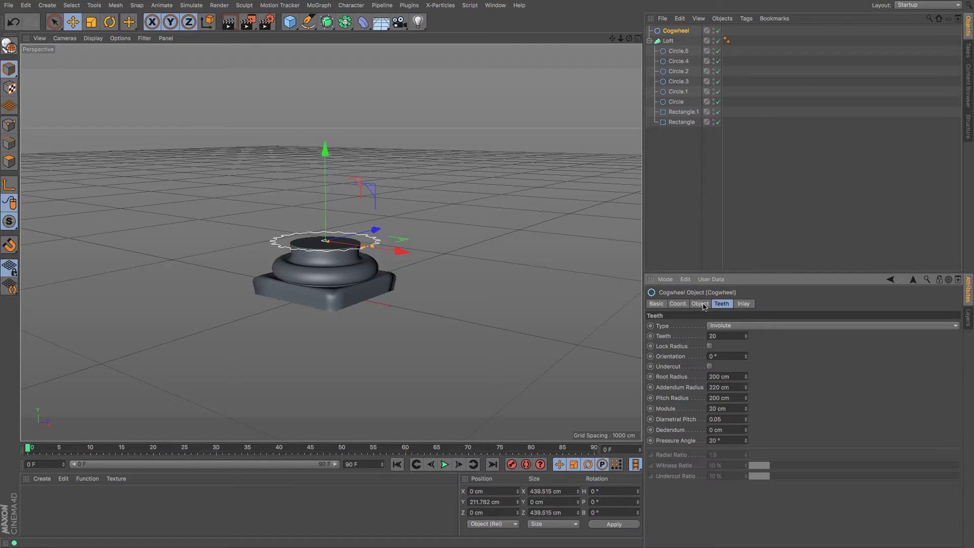
pyautogui.click(700, 304)
pyautogui.click(678, 304)
pyautogui.click(701, 304)
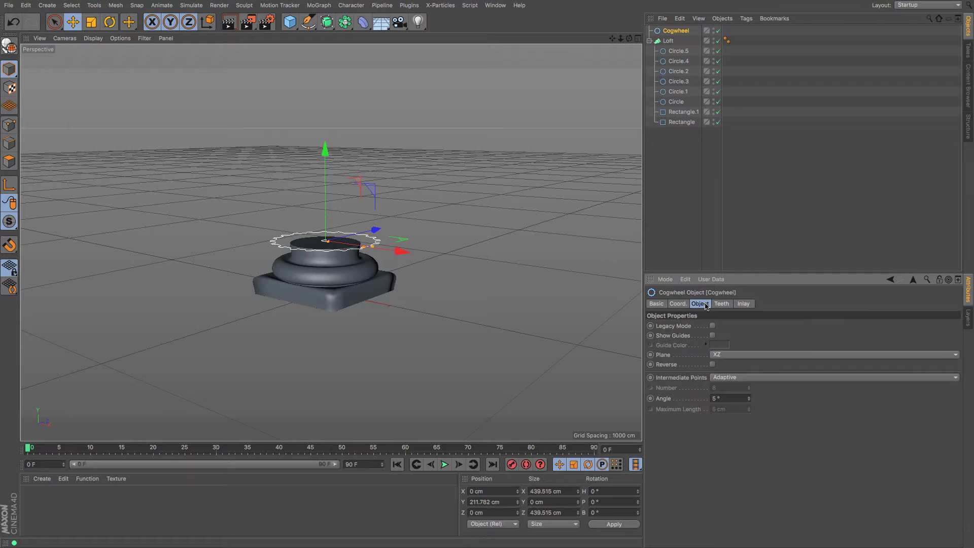
pyautogui.click(743, 304)
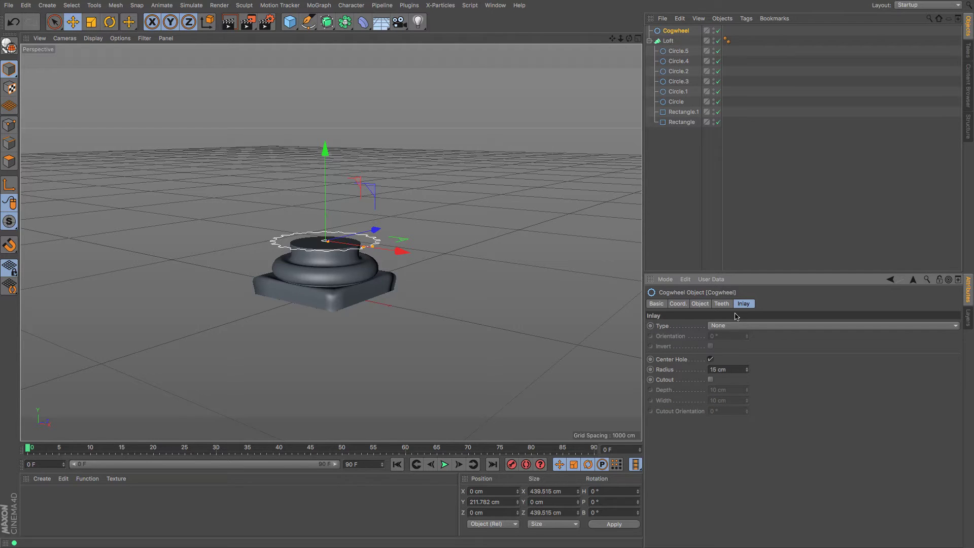
pyautogui.click(710, 359)
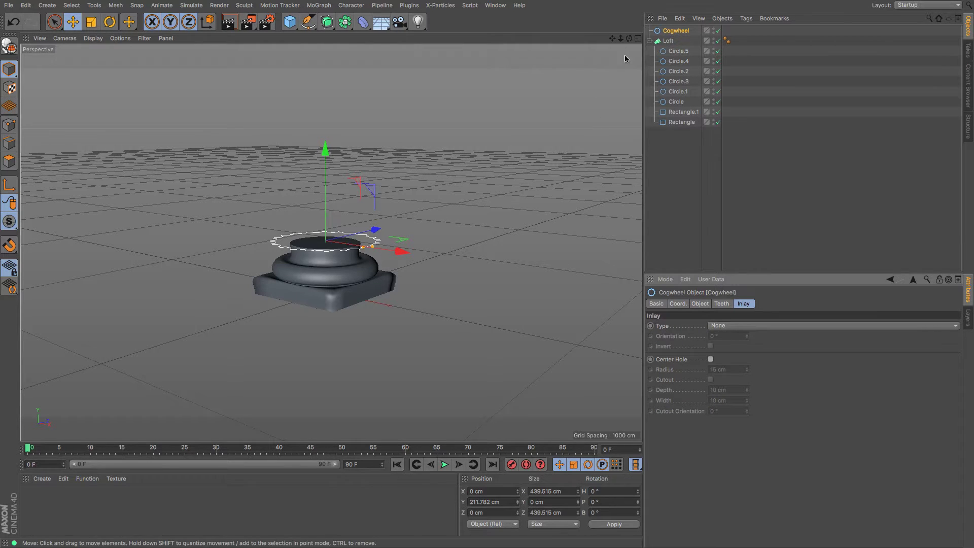
pyautogui.moveTo(629, 39)
pyautogui.mouseDown()
pyautogui.moveTo(604, 66)
pyautogui.moveTo(624, 46)
pyautogui.moveTo(634, 55)
pyautogui.mouseUp()
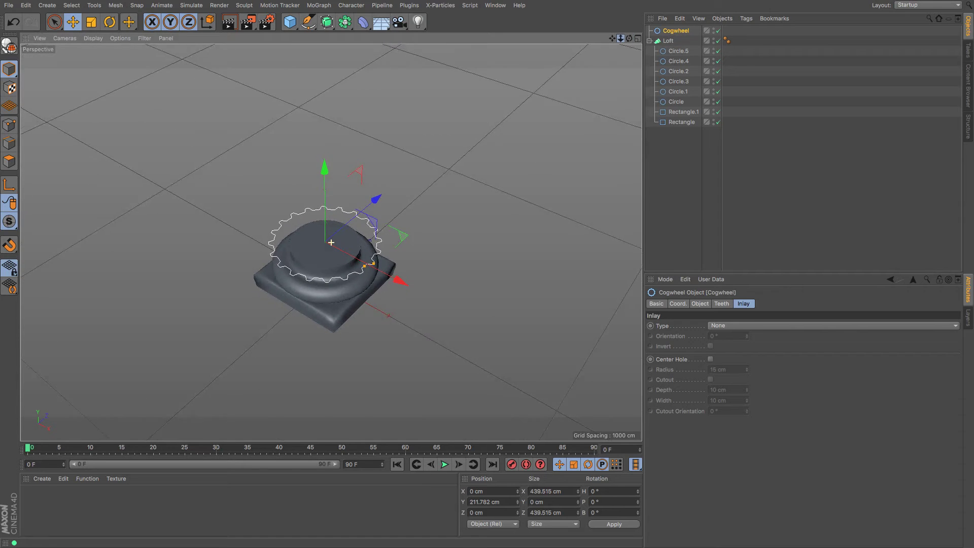
# Step: Make the Cogwheel the Loft's first profile, scaled to 64% and raised to Y 263 cm
pyautogui.scroll(5, 330, 243)
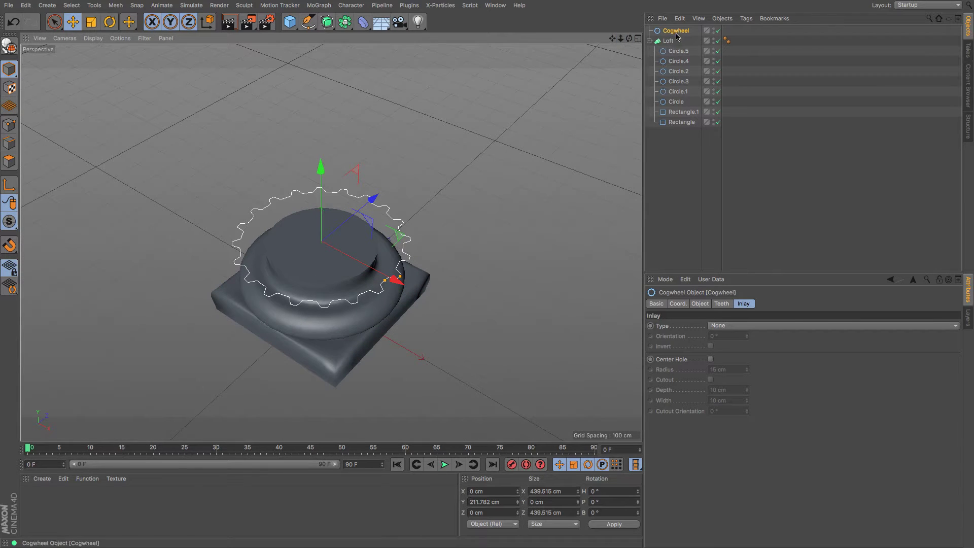
pyautogui.moveTo(678, 32); pyautogui.dragTo(683, 45)
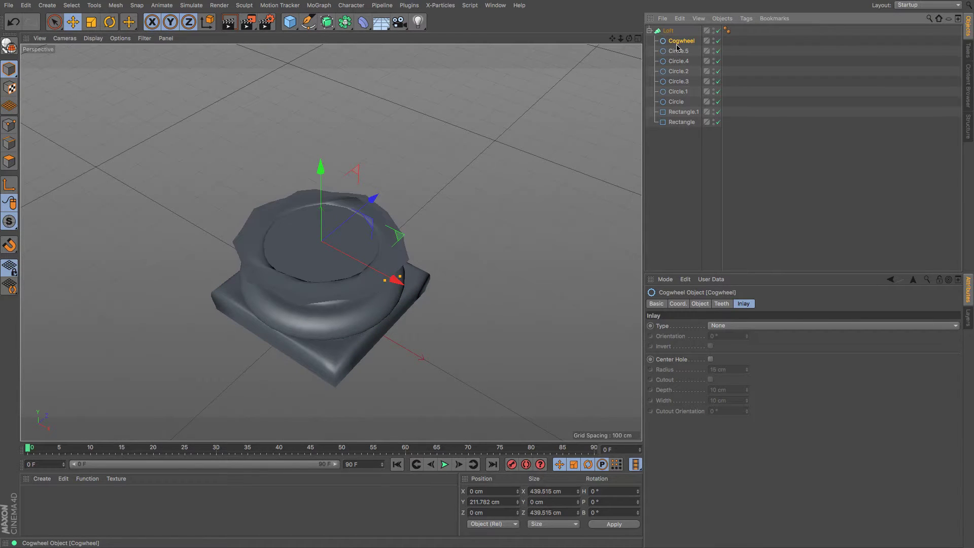
pyautogui.click(89, 23)
pyautogui.moveTo(470, 109); pyautogui.dragTo(328, 154)
pyautogui.click(73, 22)
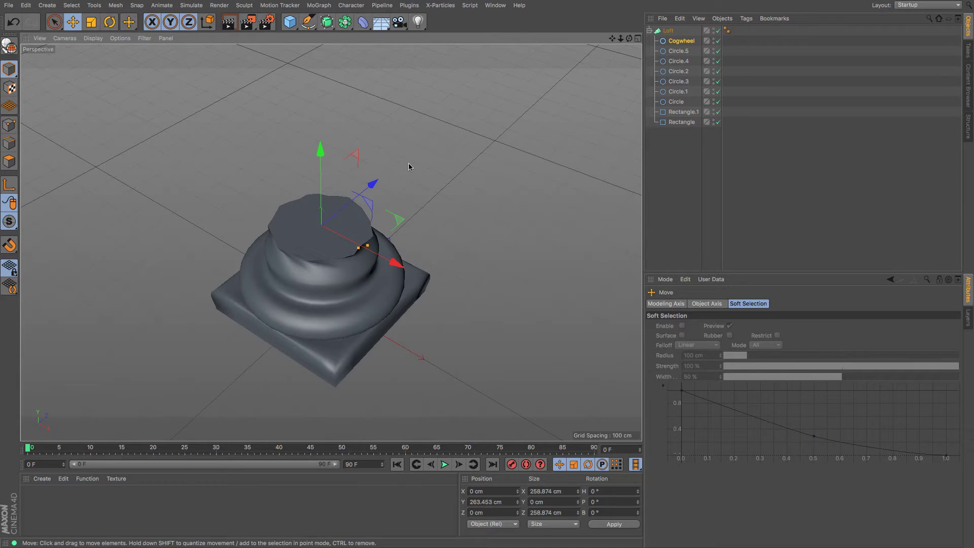
pyautogui.click(681, 40)
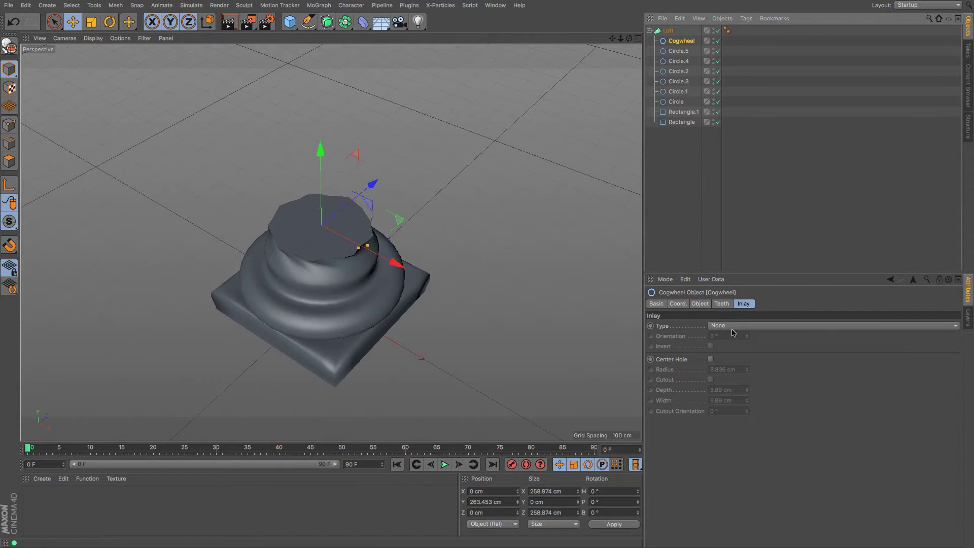
pyautogui.click(700, 303)
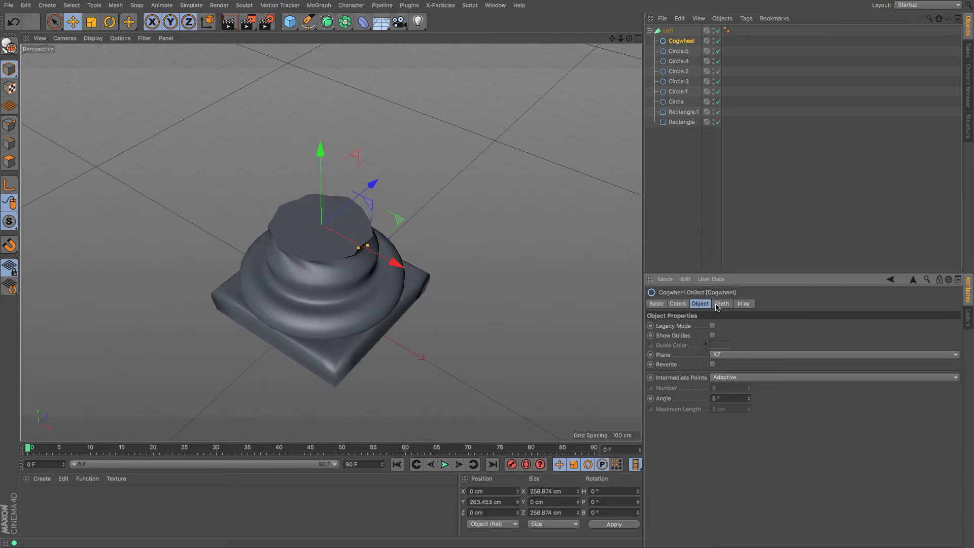
pyautogui.click(667, 32)
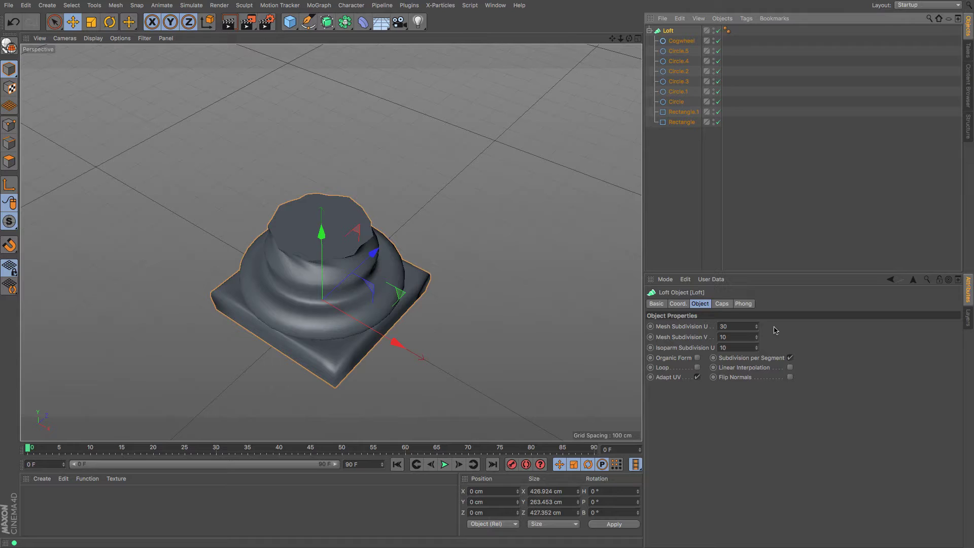
# Step: Set the Loft's Mesh Subdivision U to 250
pyautogui.moveTo(757, 328); pyautogui.dragTo(758, 286)
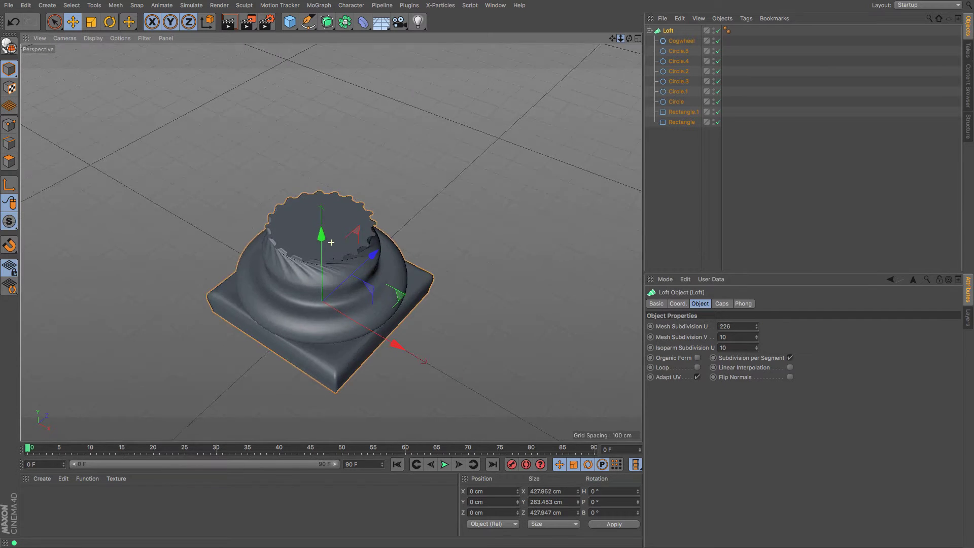
pyautogui.scroll(10, 331, 242)
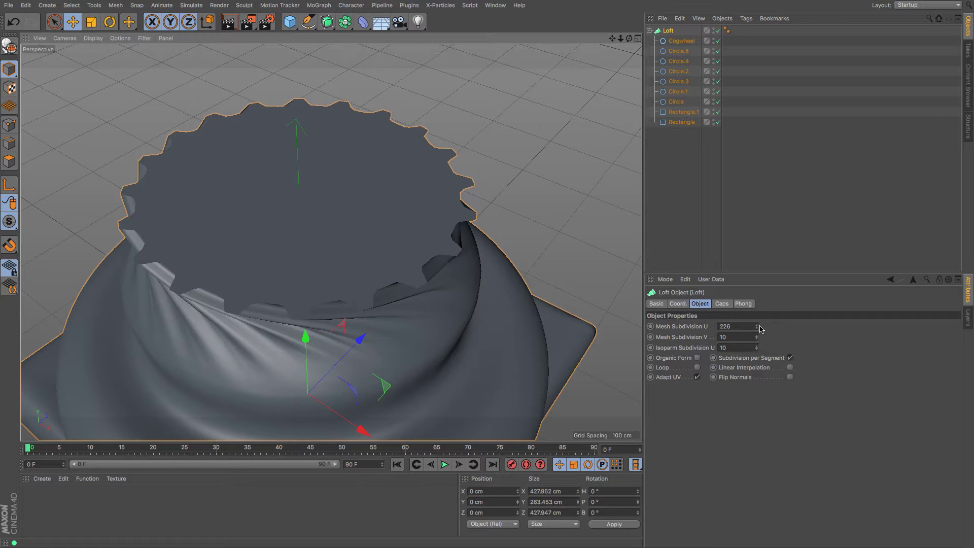
pyautogui.moveTo(756, 327)
pyautogui.mouseDown()
pyautogui.moveTo(757, 358)
pyautogui.moveTo(757, 299)
pyautogui.mouseUp()
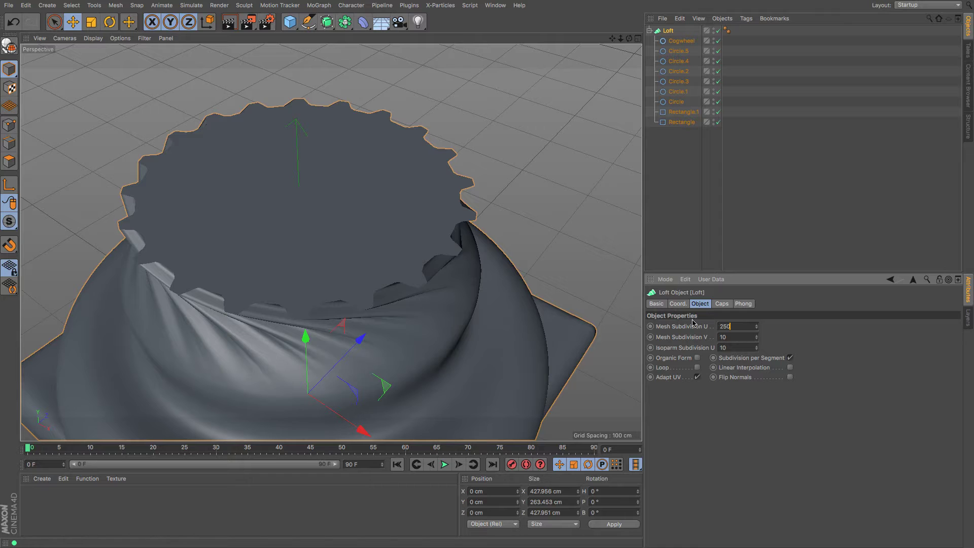
pyautogui.press('Return')
# Step: Rotate the Cogwheel to H 55.398° and lower it to Y 222 cm
pyautogui.click(677, 40)
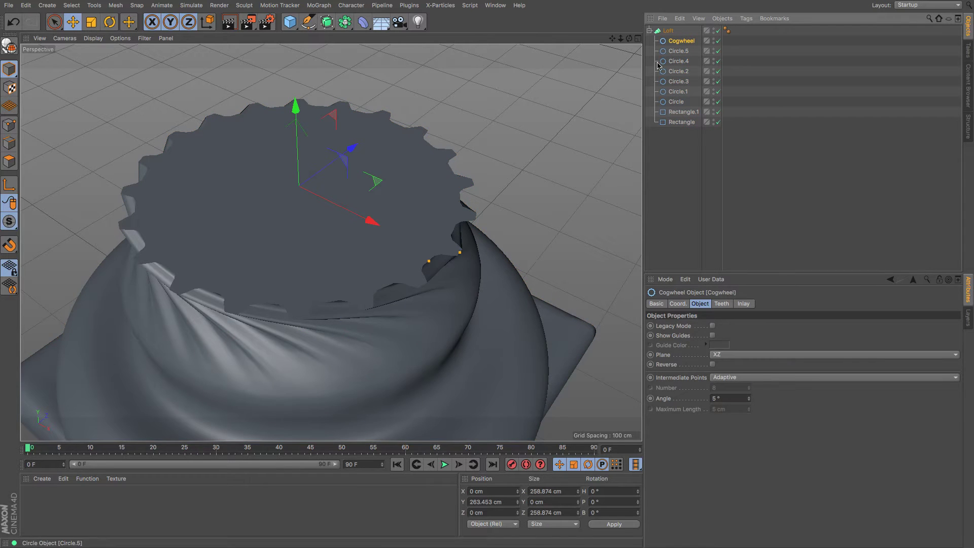
pyautogui.click(109, 22)
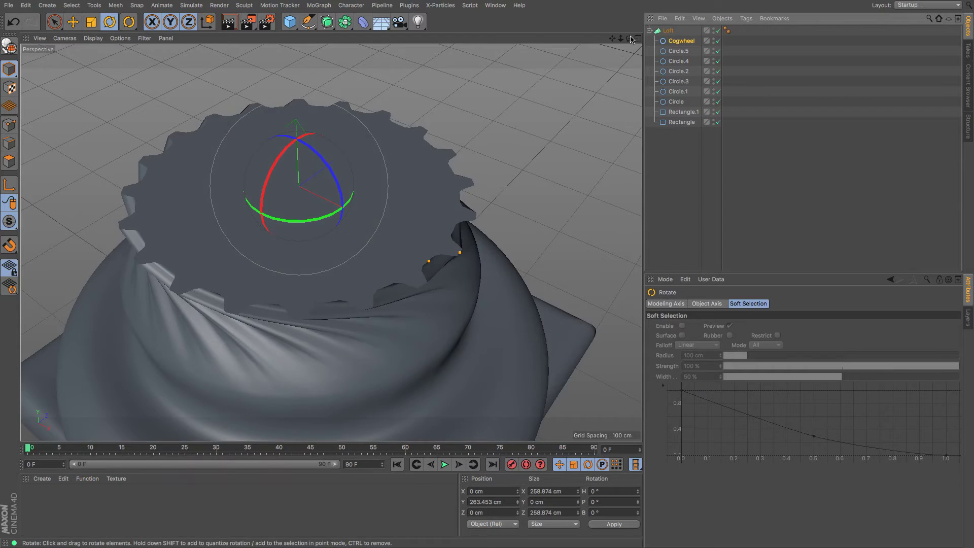
pyautogui.moveTo(629, 39); pyautogui.dragTo(339, 223)
pyautogui.keyDown('alt'); pyautogui.moveTo(478, 108); pyautogui.dragTo(146, 61); pyautogui.keyUp('alt')
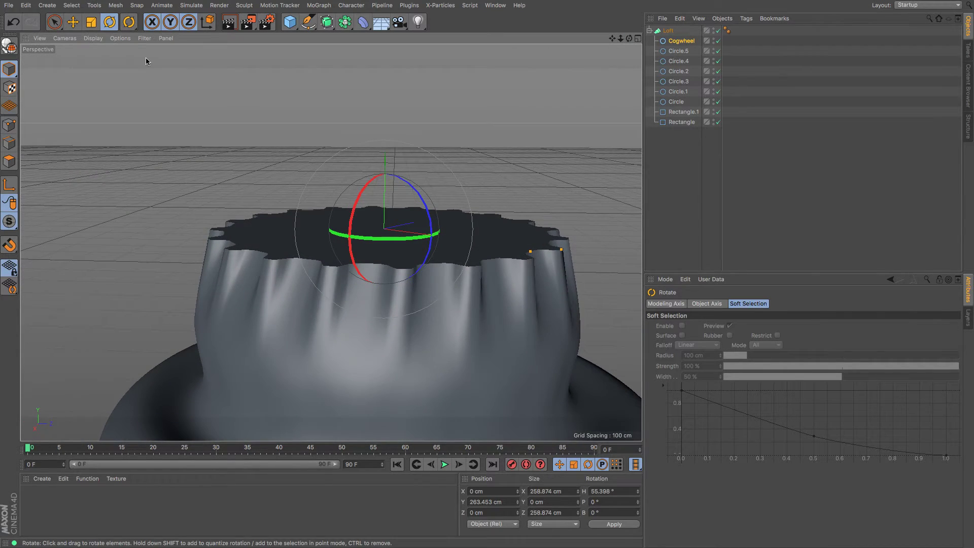
pyautogui.press('e')
pyautogui.moveTo(385, 136); pyautogui.dragTo(396, 197)
# Step: Duplicate the cogwheel profile as Cogwheel.2 and raise it to Y 1115.385 cm
pyautogui.keyDown('ctrl'); pyautogui.moveTo(682, 41); pyautogui.dragTo(672, 53); pyautogui.keyUp('ctrl')
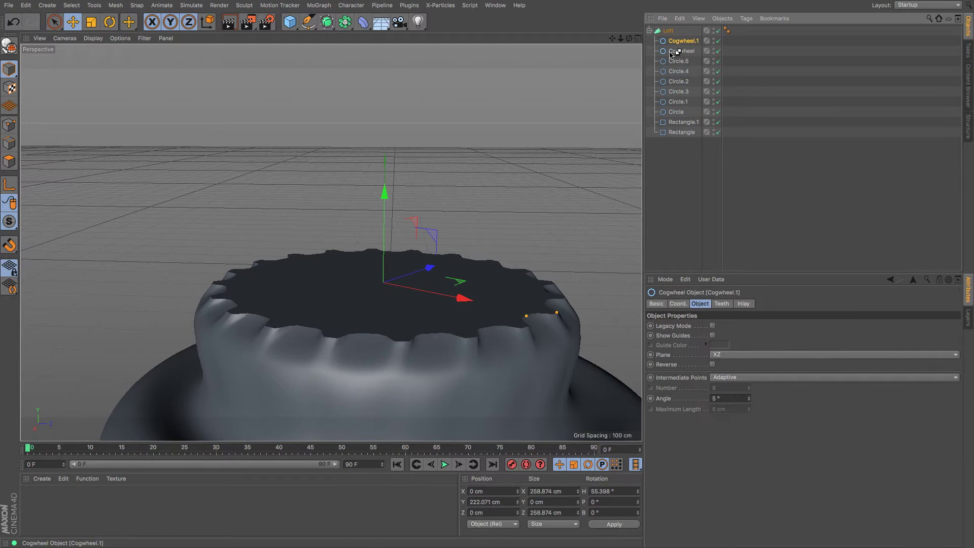
pyautogui.moveTo(390, 192); pyautogui.dragTo(391, 160)
pyautogui.scroll(-4, 514, 130)
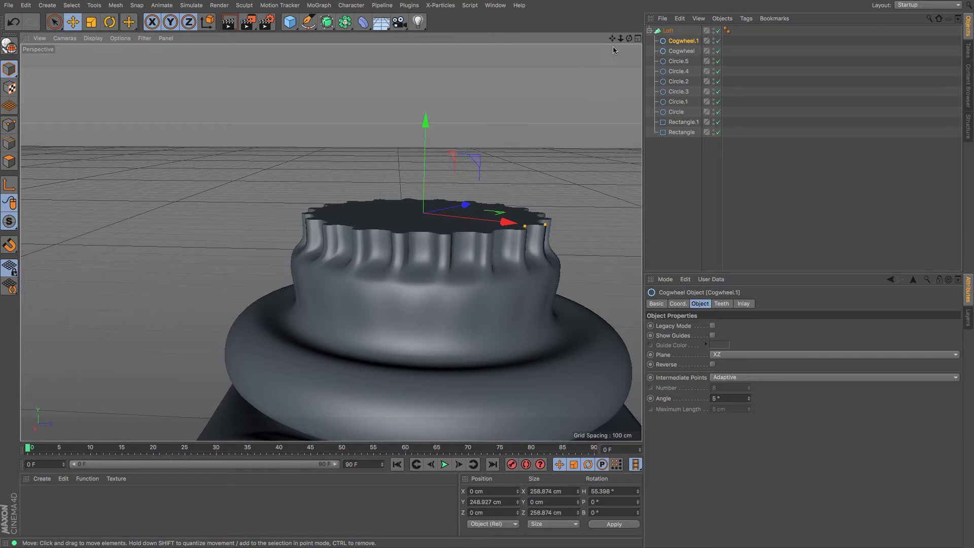
pyautogui.scroll(-6, 613, 49)
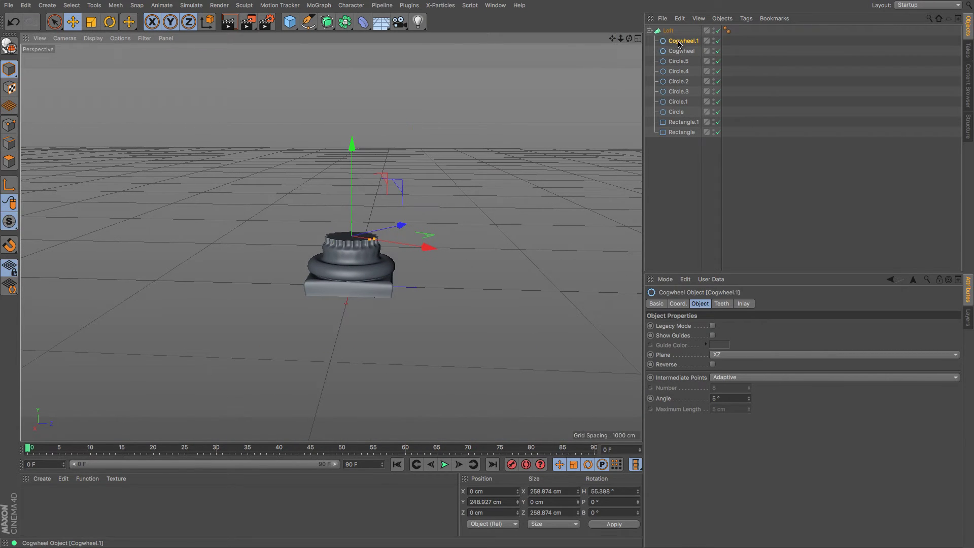
pyautogui.keyDown('ctrl'); pyautogui.moveTo(679, 43); pyautogui.dragTo(679, 37); pyautogui.keyUp('ctrl')
pyautogui.moveTo(362, 151); pyautogui.dragTo(363, 7)
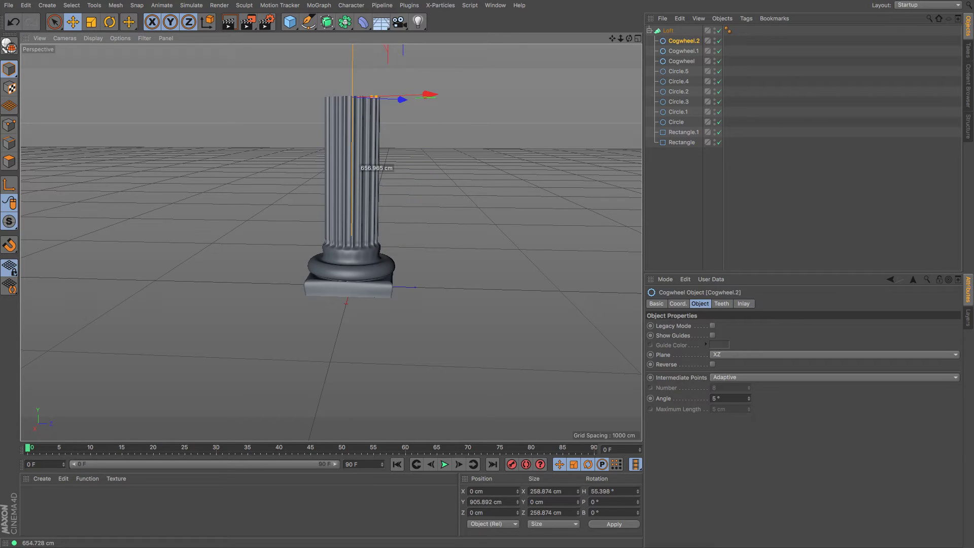
pyautogui.moveTo(376, 168); pyautogui.dragTo(377, 148)
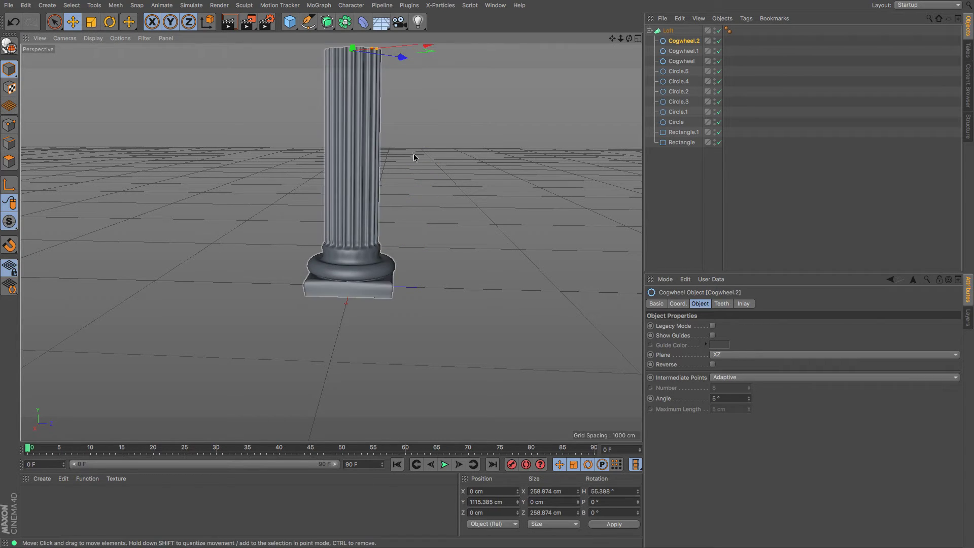
pyautogui.moveTo(612, 38); pyautogui.dragTo(594, 140)
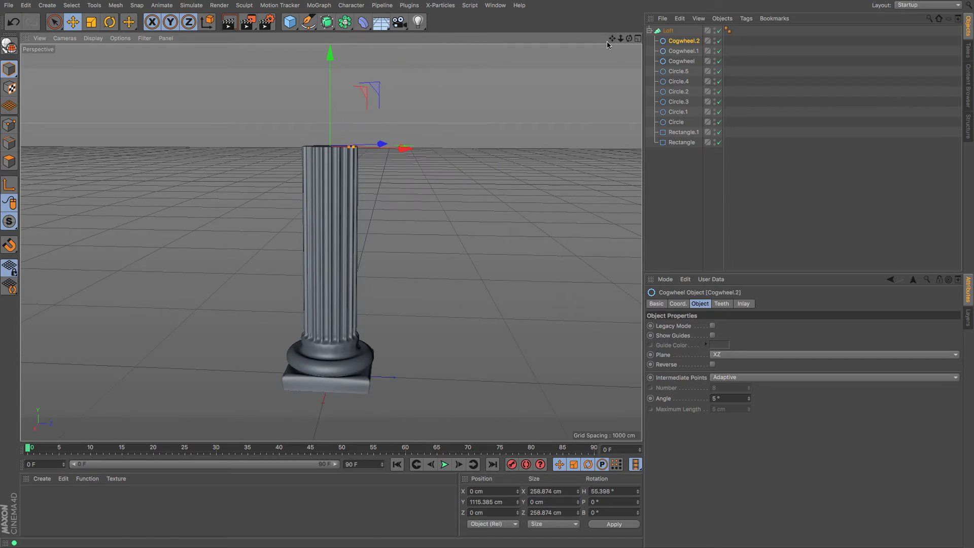
pyautogui.moveTo(629, 39)
pyautogui.mouseDown()
pyautogui.moveTo(598, 68)
pyautogui.moveTo(585, 36)
pyautogui.moveTo(571, 67)
pyautogui.moveTo(573, 56)
pyautogui.moveTo(638, 44)
pyautogui.mouseUp()
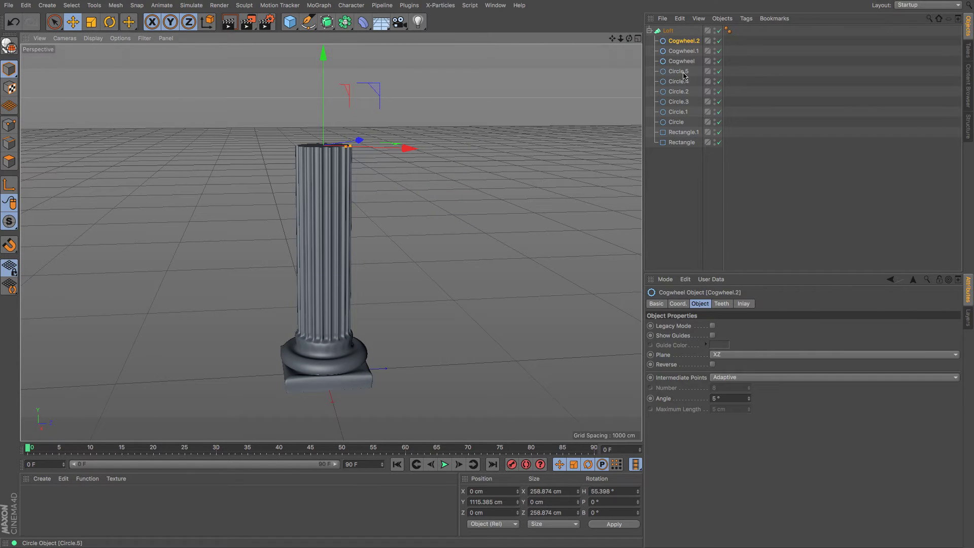
# Step: Copy Circle.5, Circle.4 and Circle.2 into the loft as Circle.6–Circle.8, raised above the shaft
pyautogui.moveTo(684, 75); pyautogui.dragTo(680, 38)
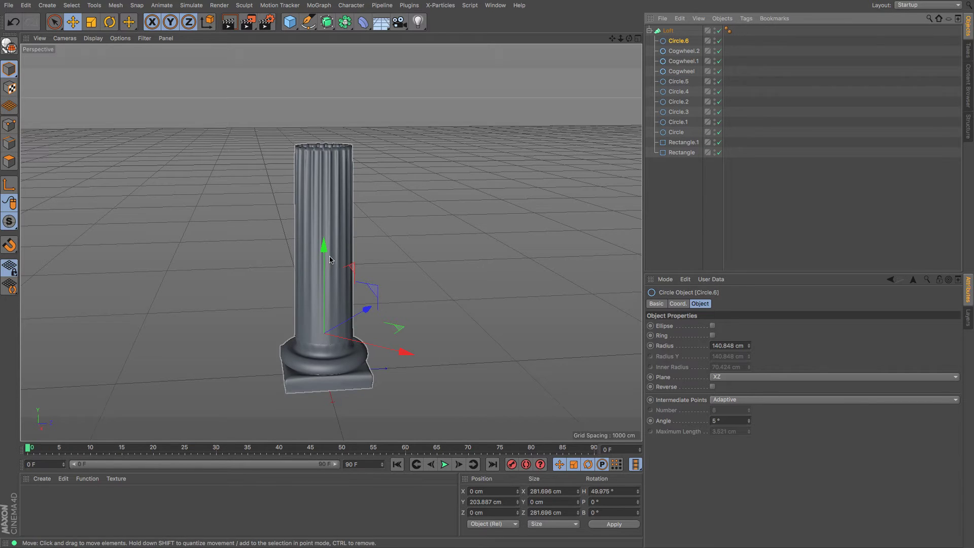
pyautogui.moveTo(324, 242); pyautogui.dragTo(342, 61)
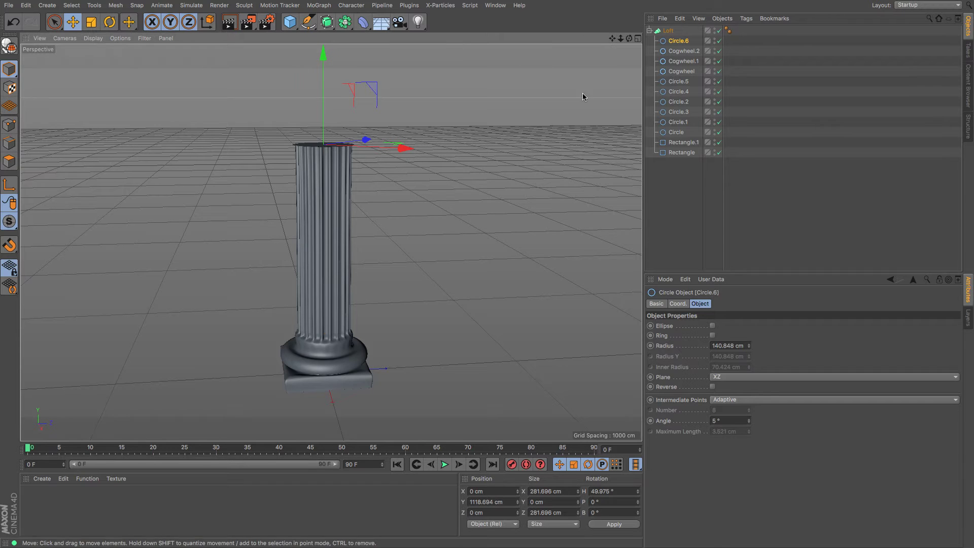
pyautogui.click(679, 92)
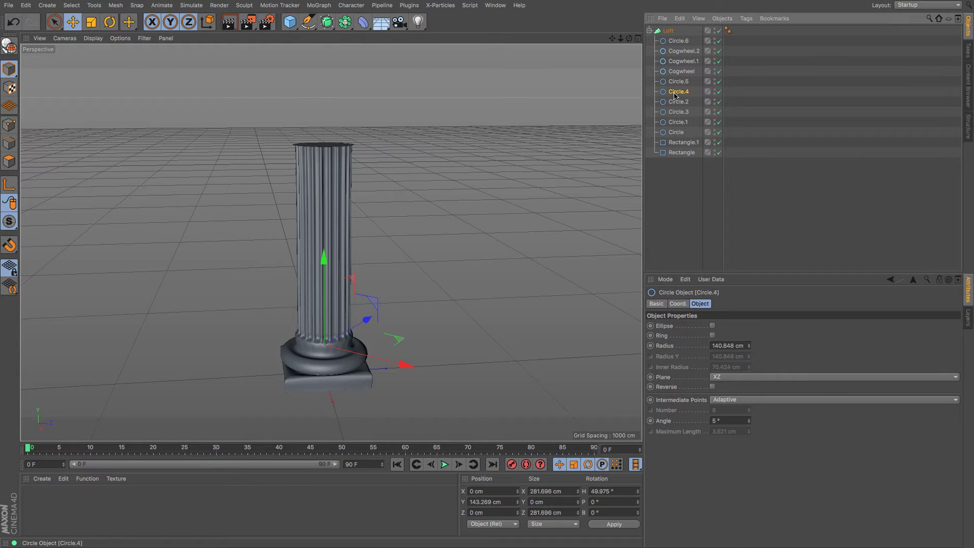
pyautogui.keyDown('ctrl'); pyautogui.moveTo(677, 41); pyautogui.dragTo(678, 38); pyautogui.keyUp('ctrl')
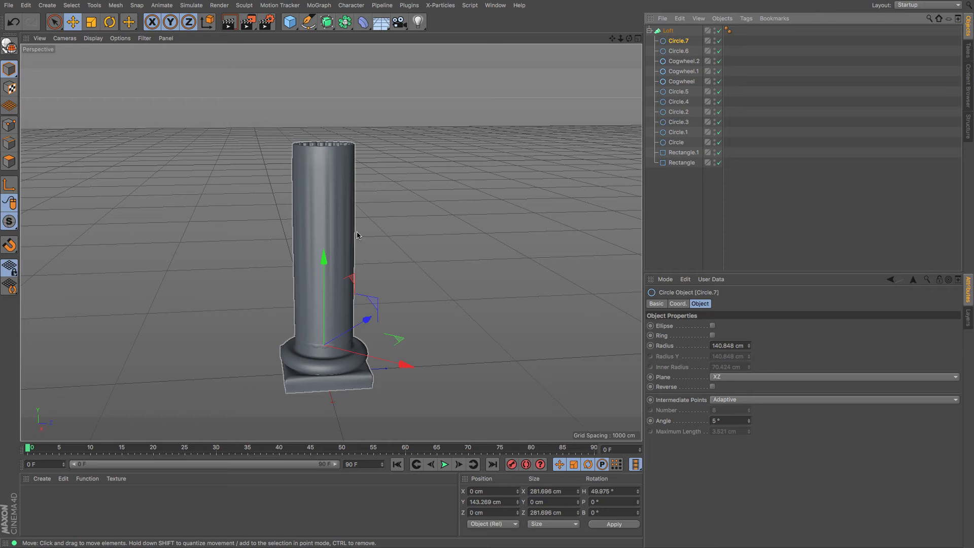
pyautogui.moveTo(323, 269); pyautogui.dragTo(321, 55)
pyautogui.click(678, 111)
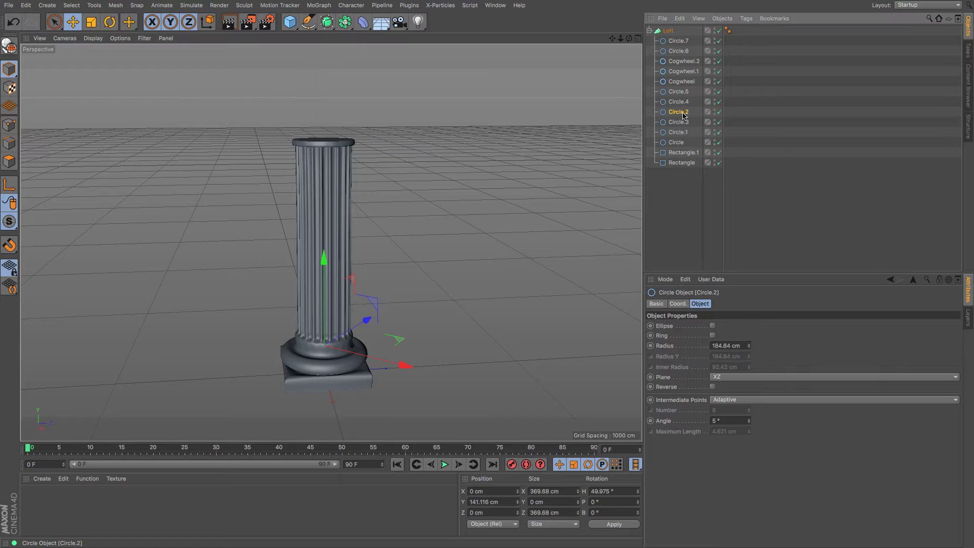
pyautogui.keyDown('ctrl'); pyautogui.moveTo(677, 39); pyautogui.dragTo(678, 41); pyautogui.keyUp('ctrl')
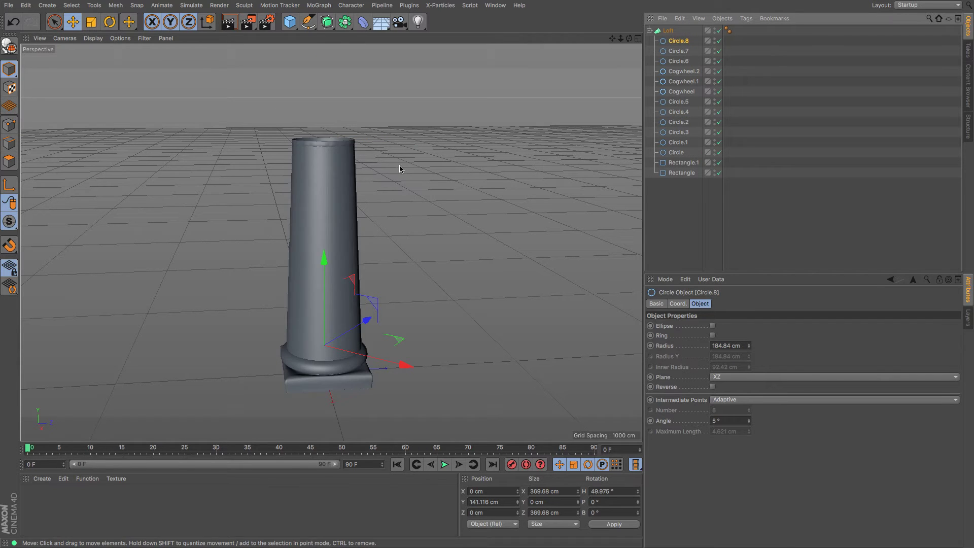
pyautogui.moveTo(323, 260); pyautogui.dragTo(334, 46)
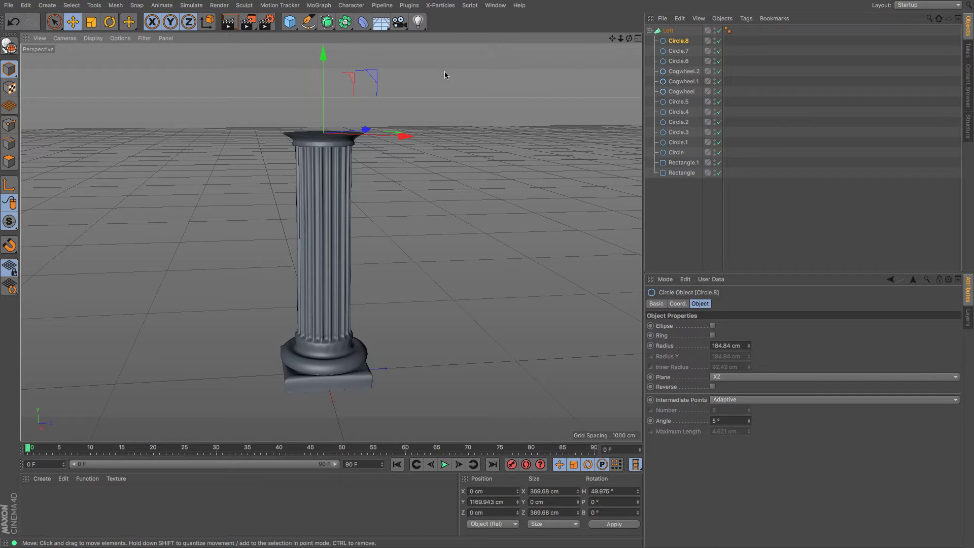
# Step: Copy Circle.3, Circle.1 and Circle as Circle.9–Circle.11, setting Circle.11 at Y 1288.941 cm
pyautogui.click(679, 123)
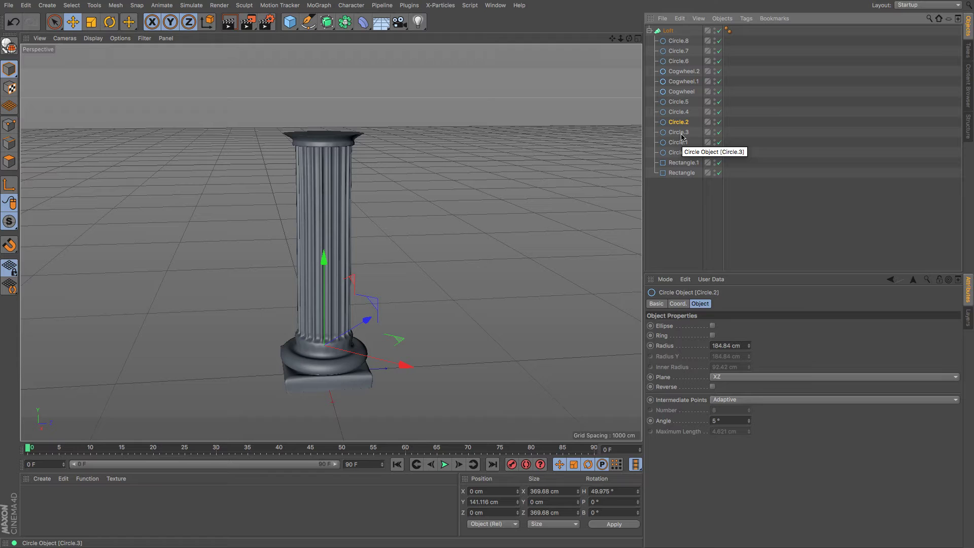
pyautogui.click(679, 133)
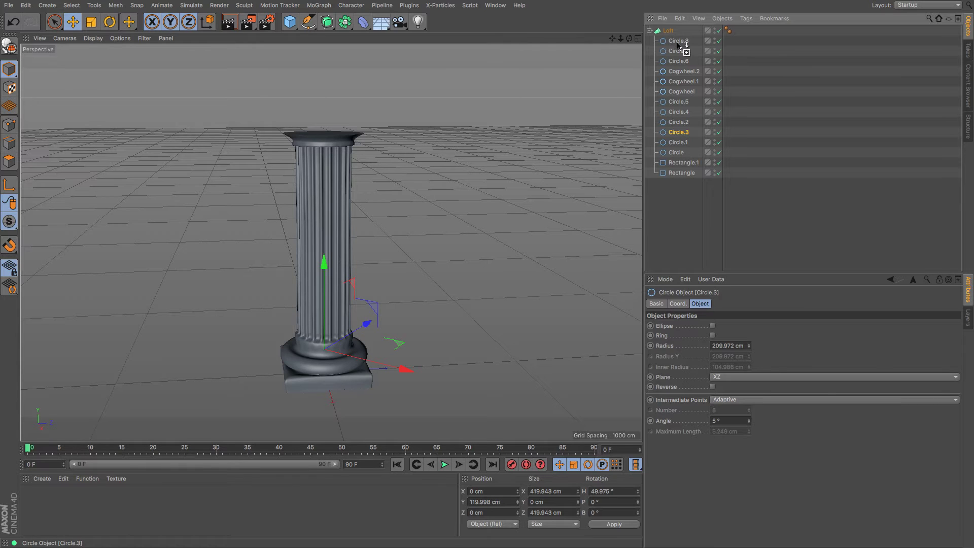
pyautogui.keyDown('ctrl'); pyautogui.moveTo(678, 39); pyautogui.dragTo(678, 40); pyautogui.keyUp('ctrl')
pyautogui.moveTo(327, 274); pyautogui.dragTo(343, 39)
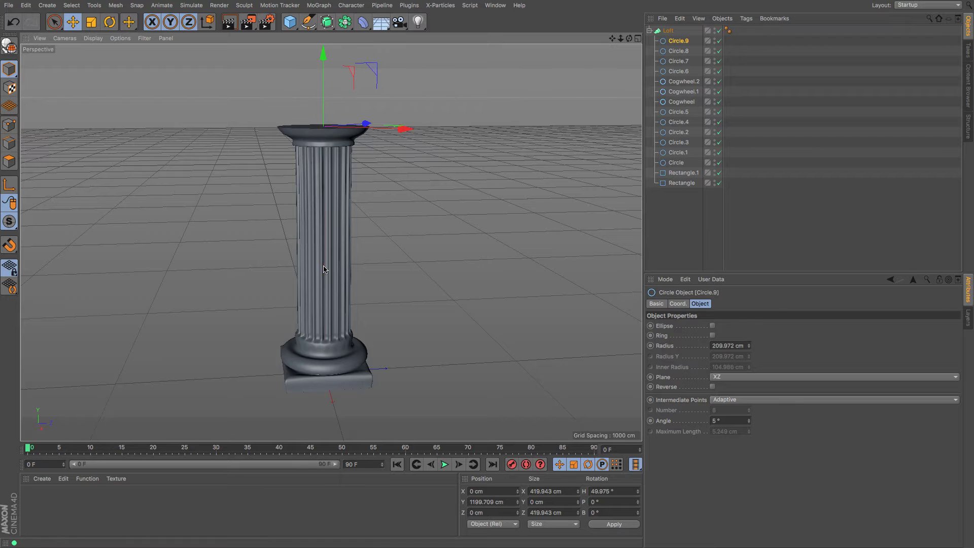
pyautogui.click(680, 153)
pyautogui.keyDown('ctrl'); pyautogui.moveTo(672, 39); pyautogui.dragTo(675, 36); pyautogui.keyUp('ctrl')
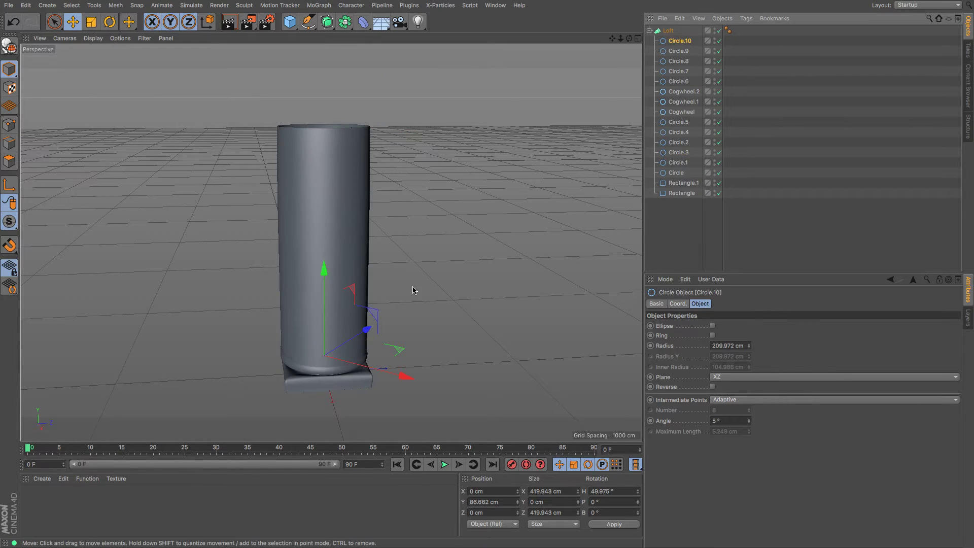
pyautogui.moveTo(322, 276); pyautogui.dragTo(323, 114)
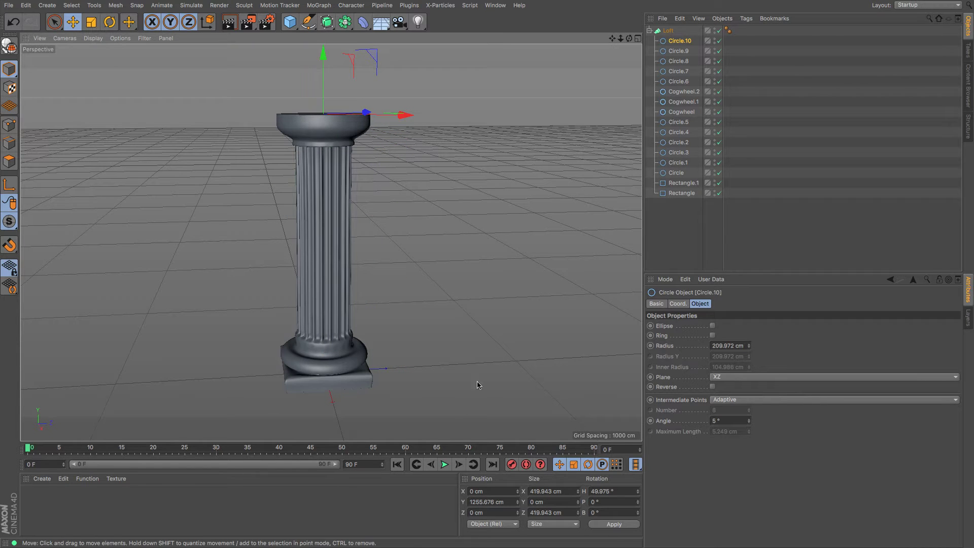
pyautogui.click(676, 173)
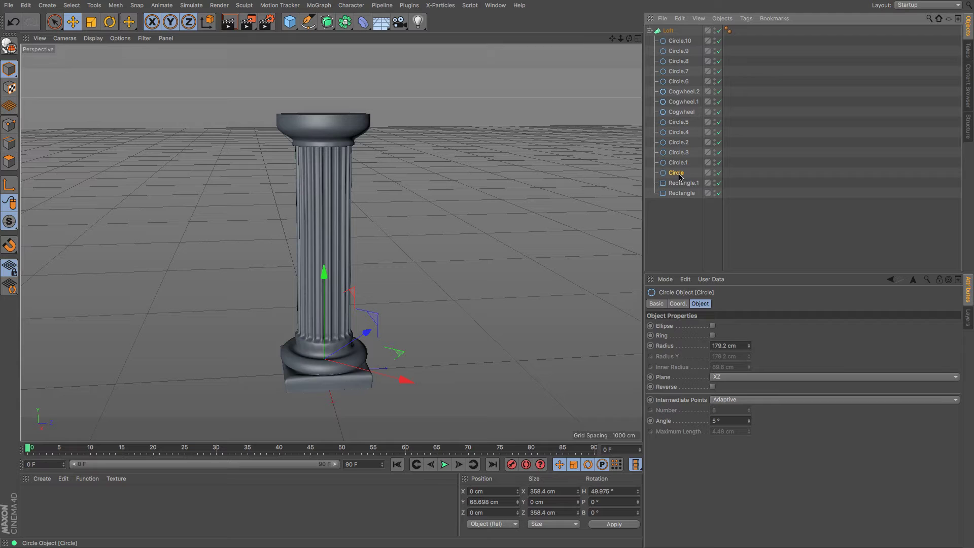
pyautogui.keyDown('ctrl'); pyautogui.moveTo(673, 38); pyautogui.dragTo(671, 36); pyautogui.keyUp('ctrl')
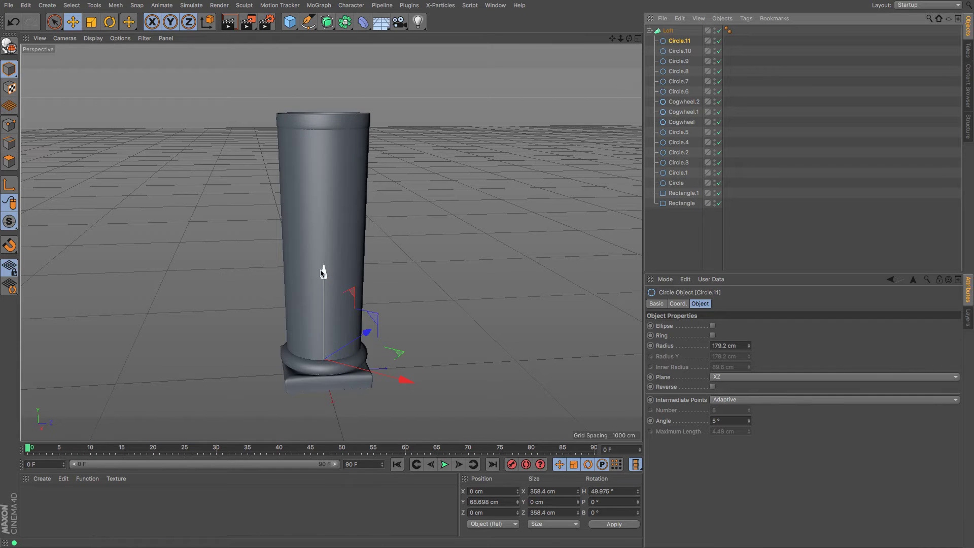
pyautogui.moveTo(322, 272); pyautogui.dragTo(324, 50)
pyautogui.moveTo(295, 238); pyautogui.dragTo(488, 277)
# Step: Copy Rectangle.1 and Rectangle as Rectangle.2 and Rectangle.3 above the capital, with Rectangle.3 at Y 1392.113 cm
pyautogui.click(674, 195)
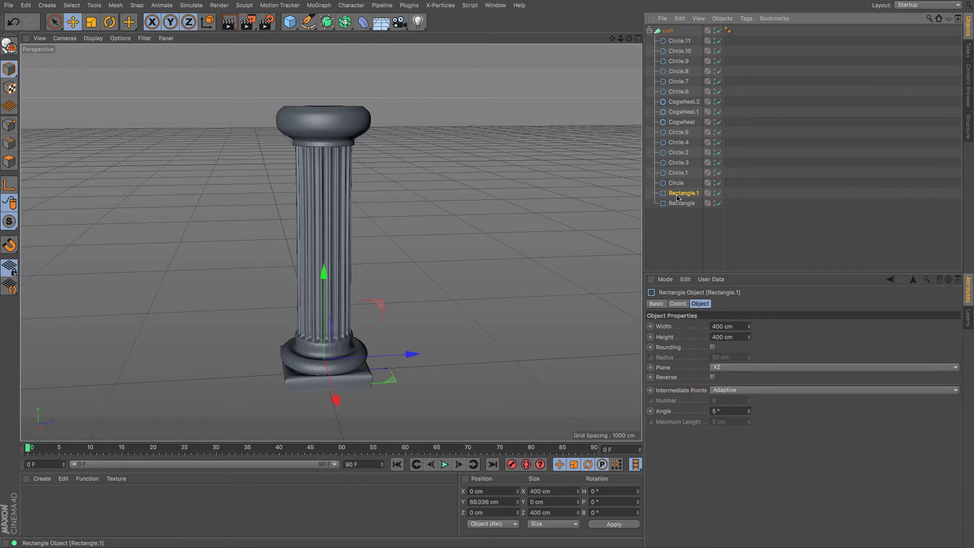
pyautogui.keyDown('ctrl'); pyautogui.moveTo(673, 36); pyautogui.dragTo(673, 36); pyautogui.keyUp('ctrl')
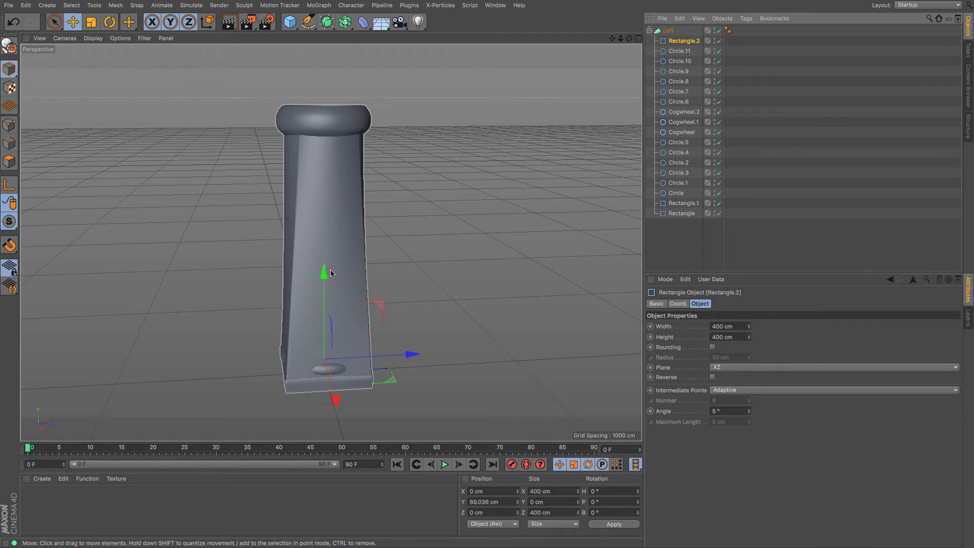
pyautogui.moveTo(331, 274); pyautogui.dragTo(332, 149)
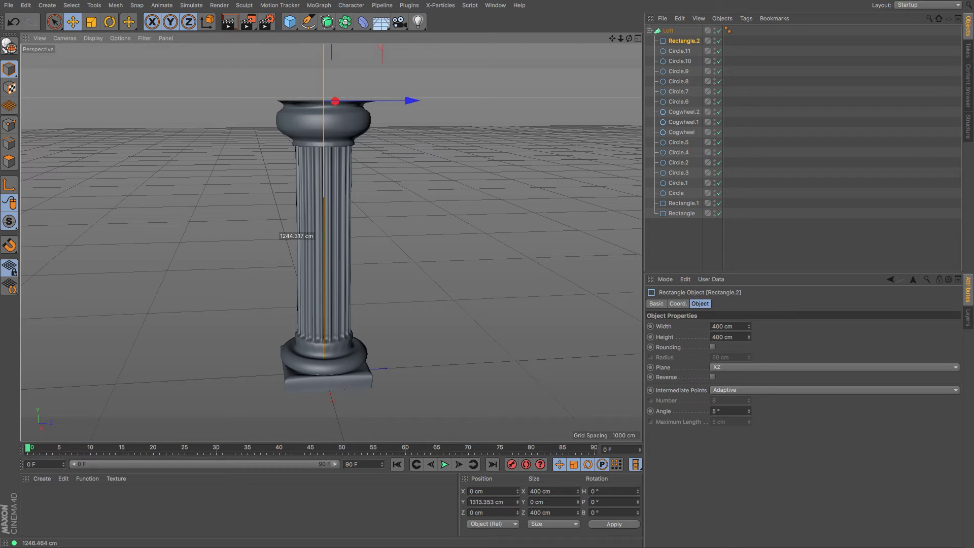
pyautogui.click(682, 214)
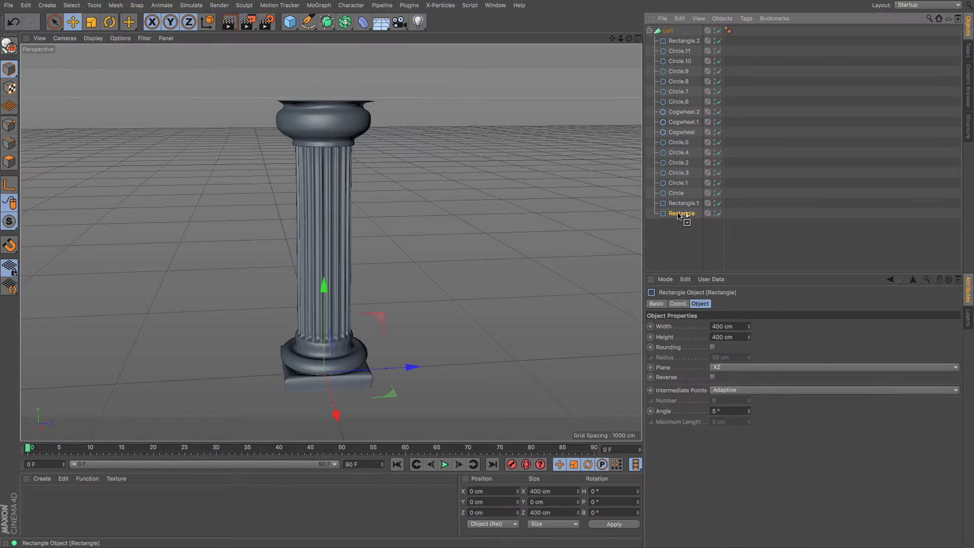
pyautogui.keyDown('ctrl'); pyautogui.moveTo(678, 39); pyautogui.dragTo(678, 37); pyautogui.keyUp('ctrl')
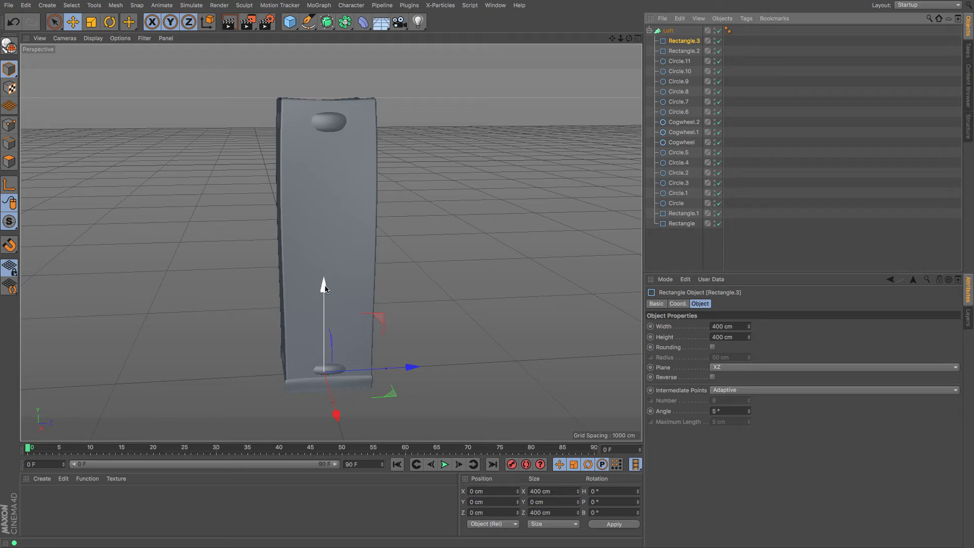
pyautogui.moveTo(324, 287); pyautogui.dragTo(325, 152)
pyautogui.moveTo(305, 240); pyautogui.dragTo(304, 229)
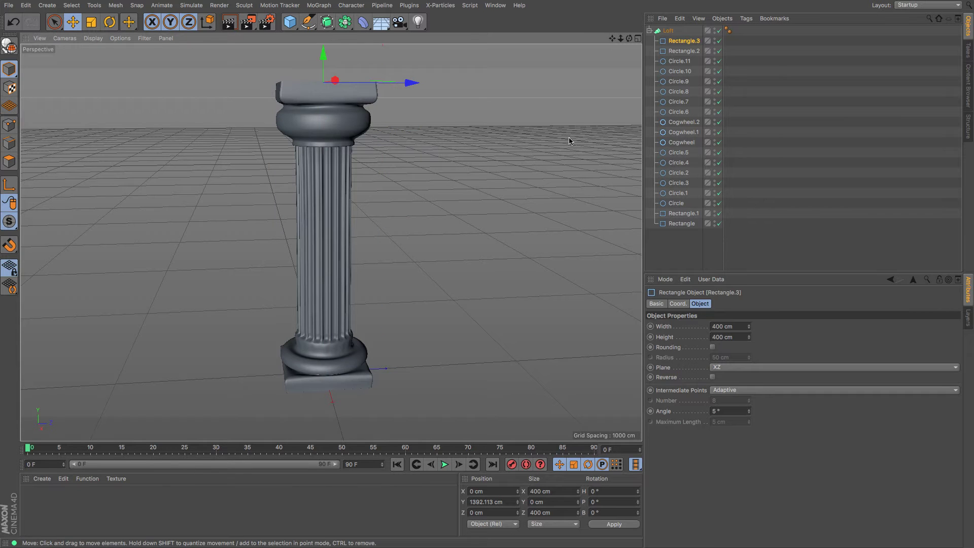
pyautogui.moveTo(629, 40)
pyautogui.mouseDown()
pyautogui.moveTo(629, 23)
pyautogui.moveTo(627, 46)
pyautogui.mouseUp()
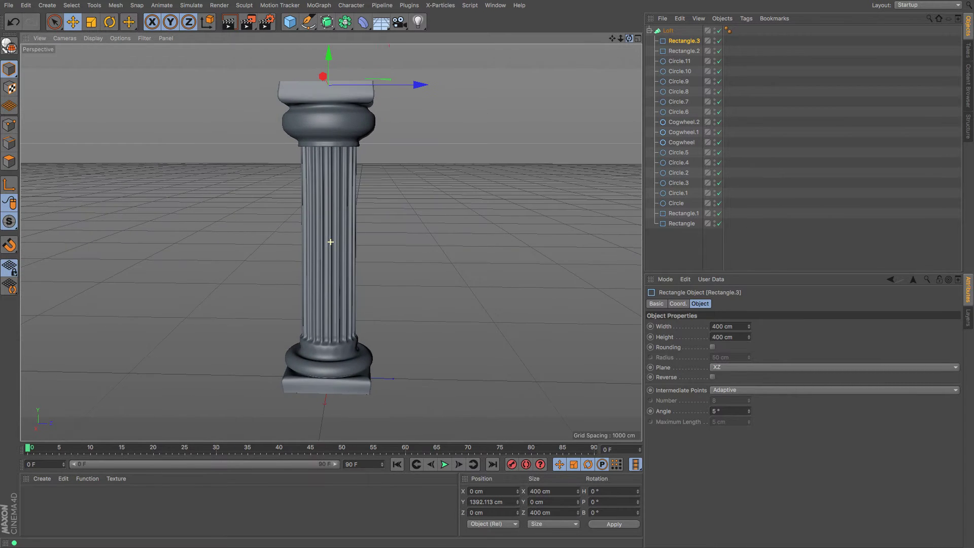
# Step: Raise the Circle.8 and Circle.9 rings, then select Circle.10, Circle.11 and both top slab rectangles
pyautogui.click(680, 81)
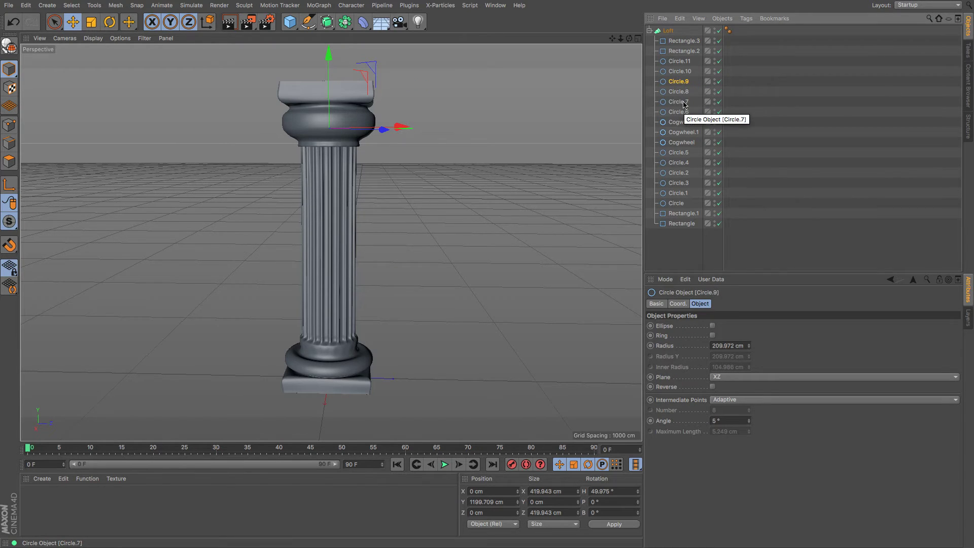
pyautogui.click(681, 103)
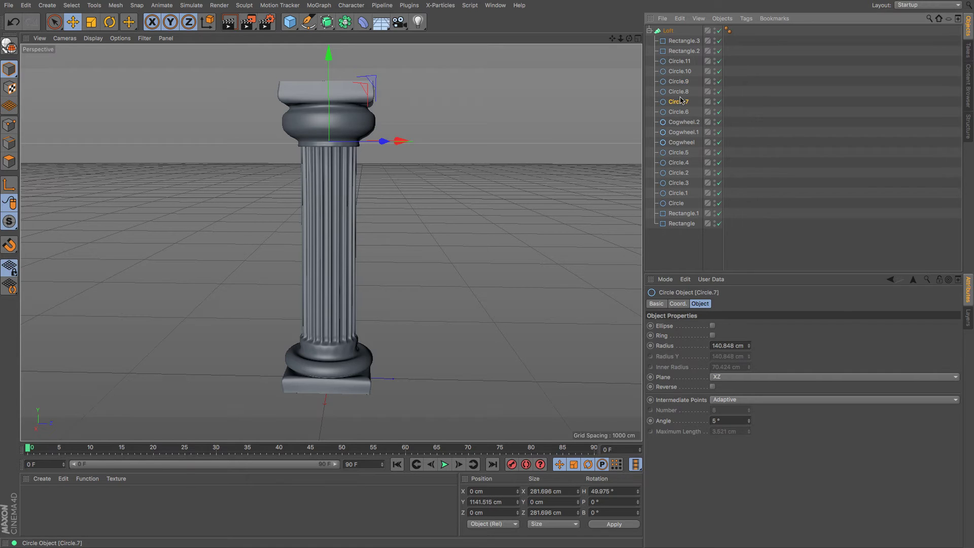
pyautogui.click(679, 91)
pyautogui.moveTo(329, 49); pyautogui.dragTo(333, 58)
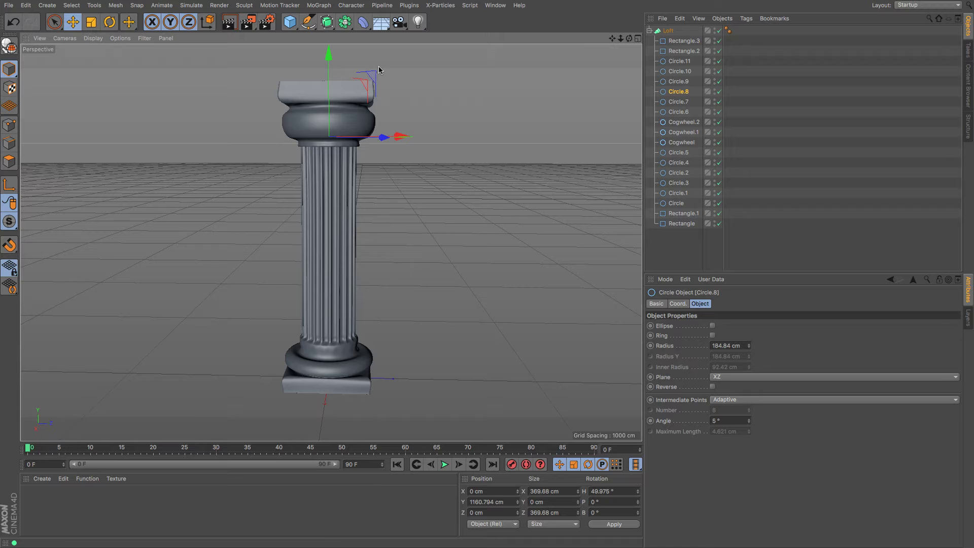
pyautogui.click(678, 81)
pyautogui.moveTo(330, 54)
pyautogui.mouseDown()
pyautogui.moveTo(330, 75)
pyautogui.moveTo(332, 66)
pyautogui.mouseUp()
pyautogui.click(679, 71)
pyautogui.click(679, 61)
pyautogui.click(677, 51)
pyautogui.keyDown('ctrl'); pyautogui.click(683, 40); pyautogui.keyUp('ctrl')
# Step: Scale the top slab rectangles Rectangle.2 and Rectangle.3 up to about 114%
pyautogui.moveTo(629, 38); pyautogui.dragTo(330, 242)
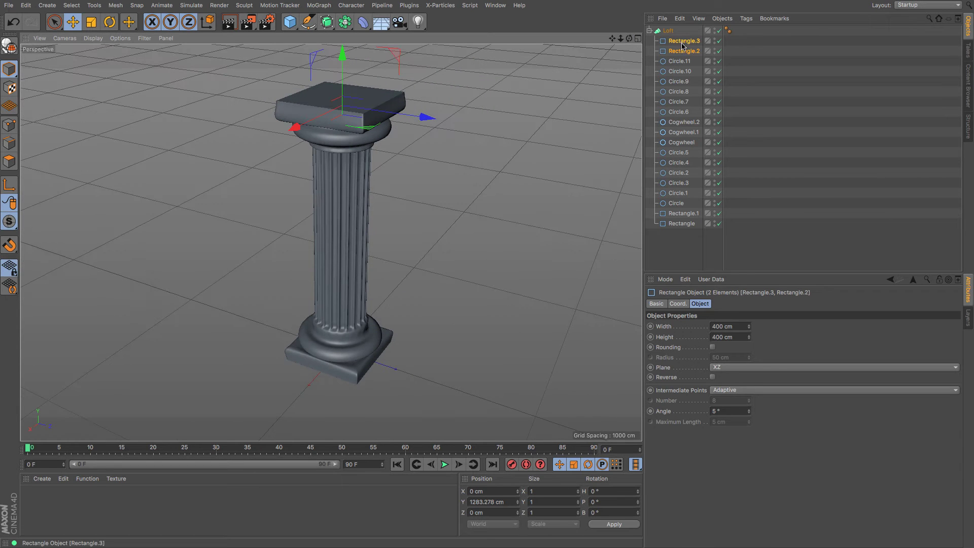
pyautogui.press('t')
pyautogui.moveTo(146, 98); pyautogui.dragTo(200, 97)
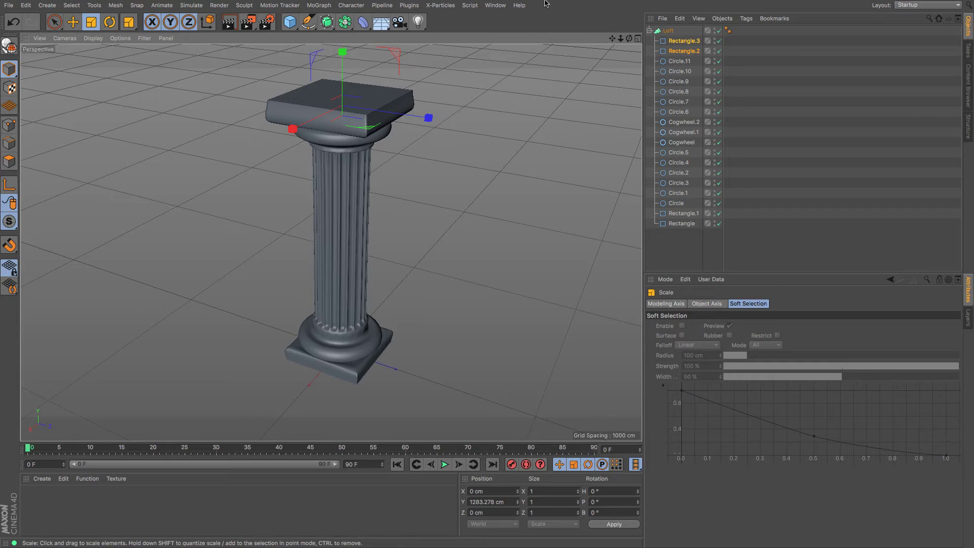
pyautogui.moveTo(629, 38); pyautogui.dragTo(331, 242)
pyautogui.click(668, 30)
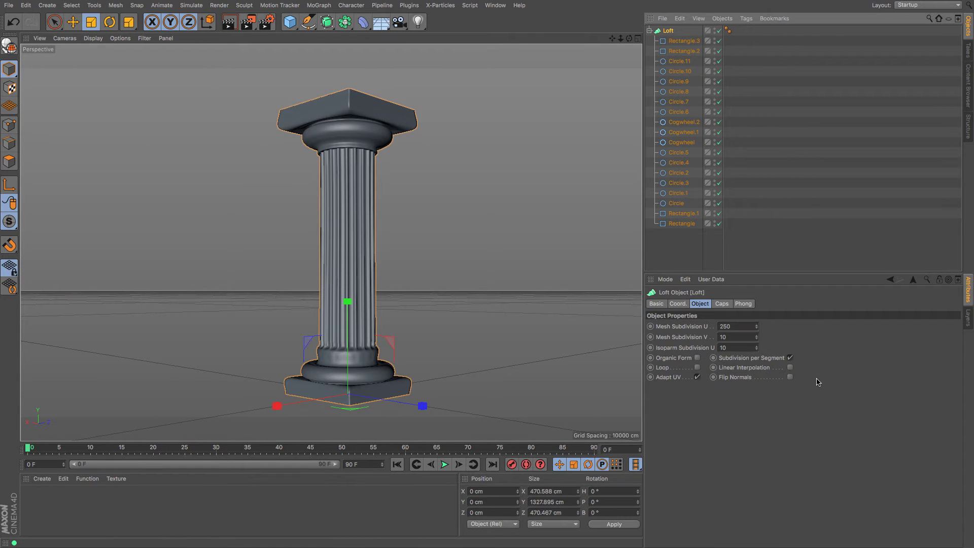
pyautogui.click(790, 368)
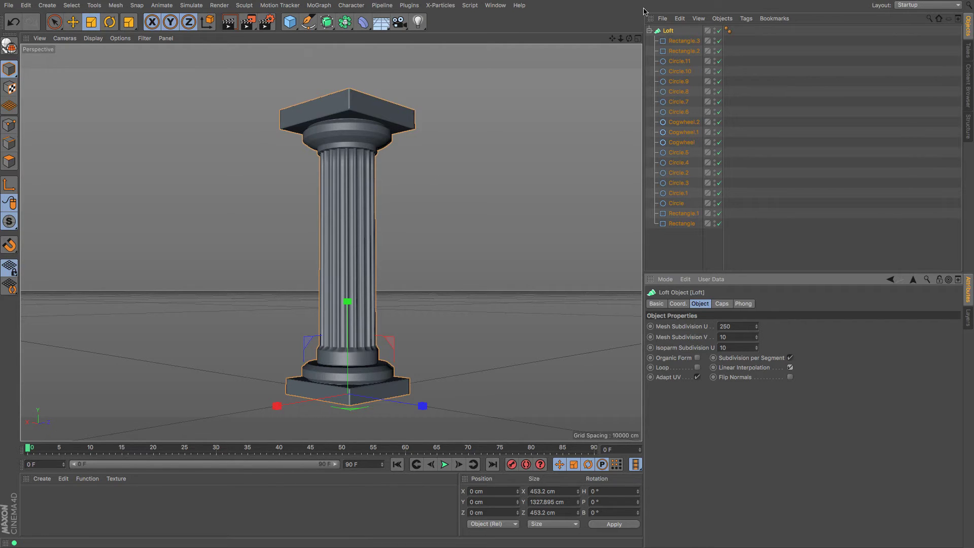
pyautogui.moveTo(629, 39)
pyautogui.mouseDown()
pyautogui.moveTo(611, 49)
pyautogui.moveTo(620, 45)
pyautogui.mouseUp()
pyautogui.moveTo(331, 242); pyautogui.dragTo(459, 304)
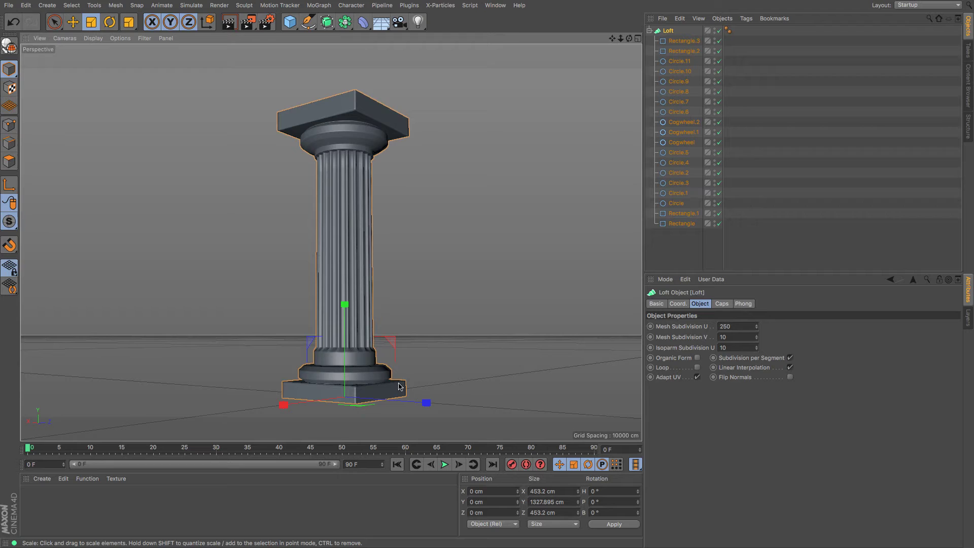
pyautogui.click(790, 368)
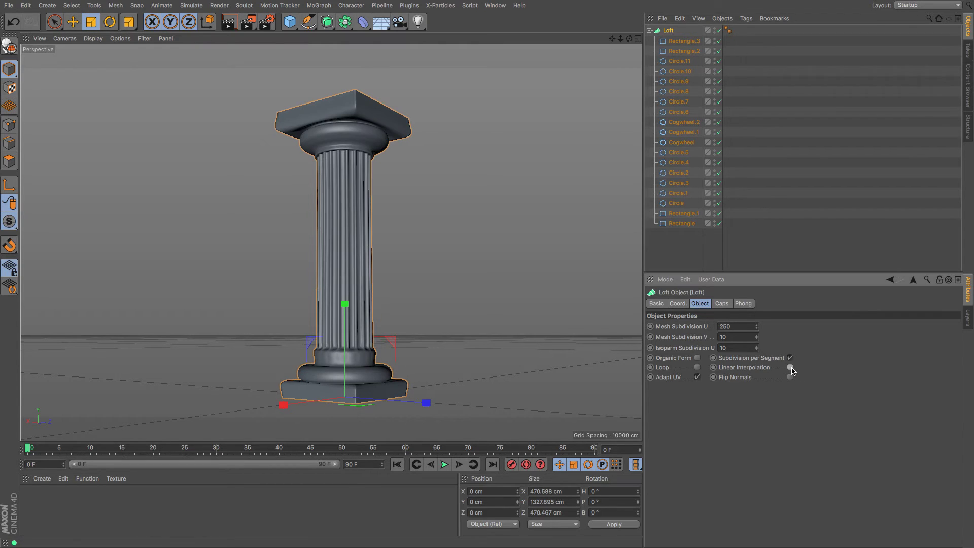
# Step: Duplicate the Rectangle.1 base profile and shrink the copy to 99.2%
pyautogui.click(679, 214)
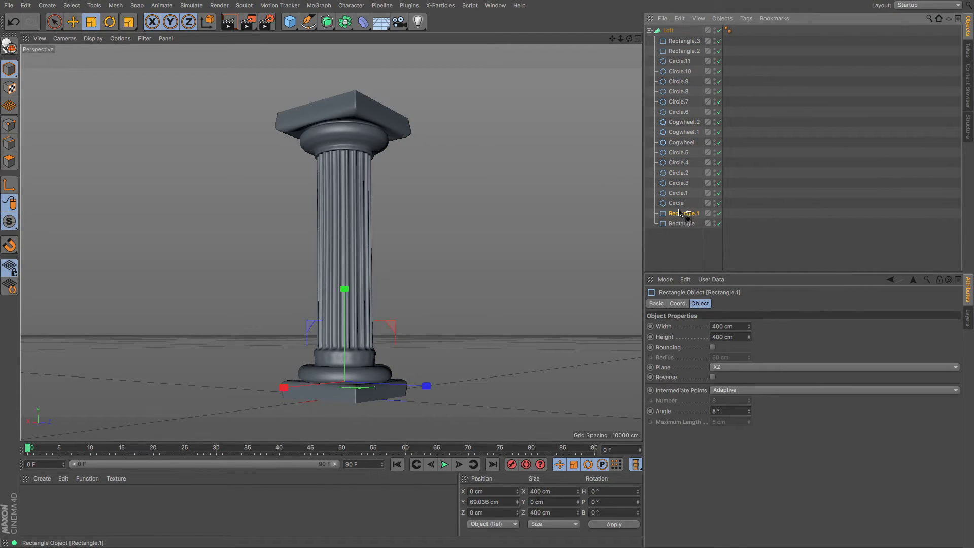
pyautogui.keyDown('ctrl'); pyautogui.moveTo(680, 213); pyautogui.dragTo(680, 209); pyautogui.keyUp('ctrl')
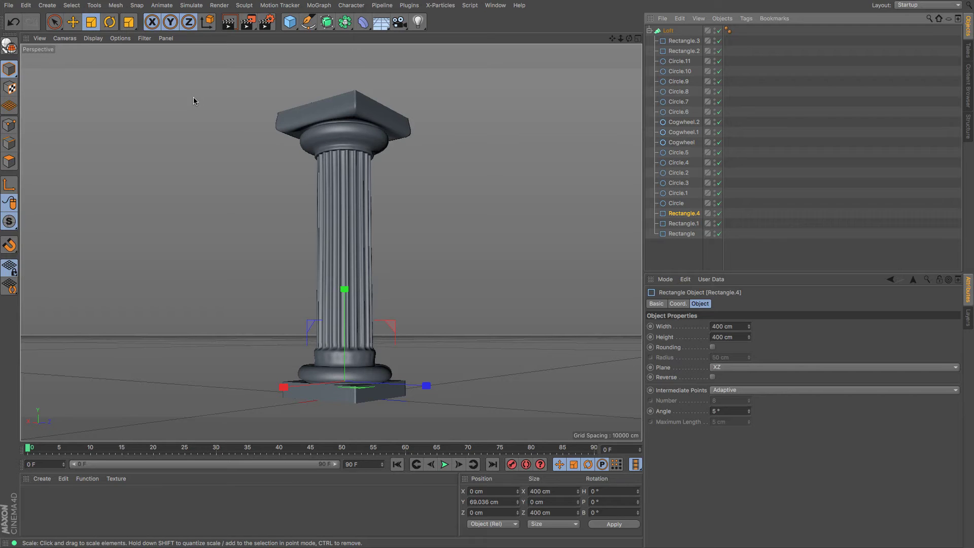
pyautogui.press('t')
pyautogui.moveTo(473, 178); pyautogui.dragTo(466, 182)
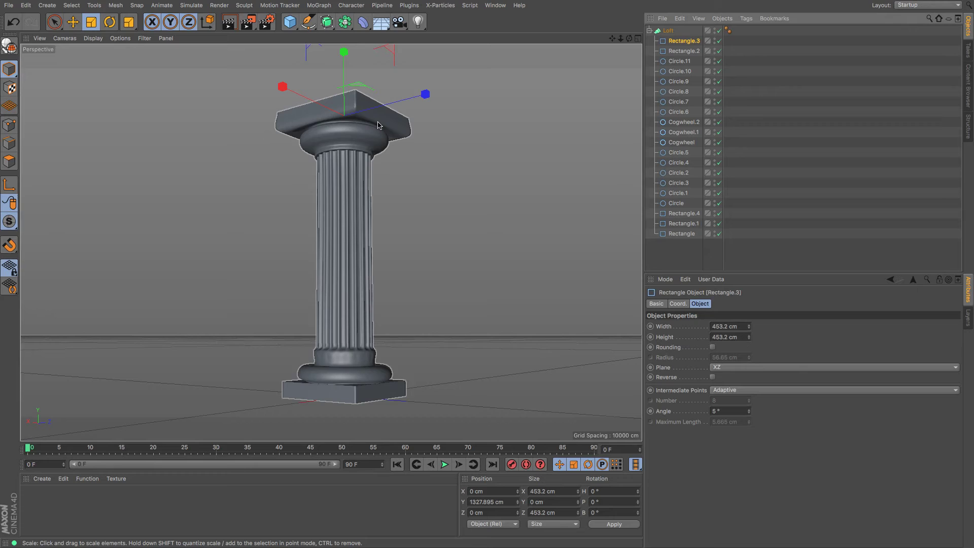
# Step: Duplicate the Rectangle.2 capital profile and shrink the copy, Rectangle.5, to 412.412 cm
pyautogui.click(684, 51)
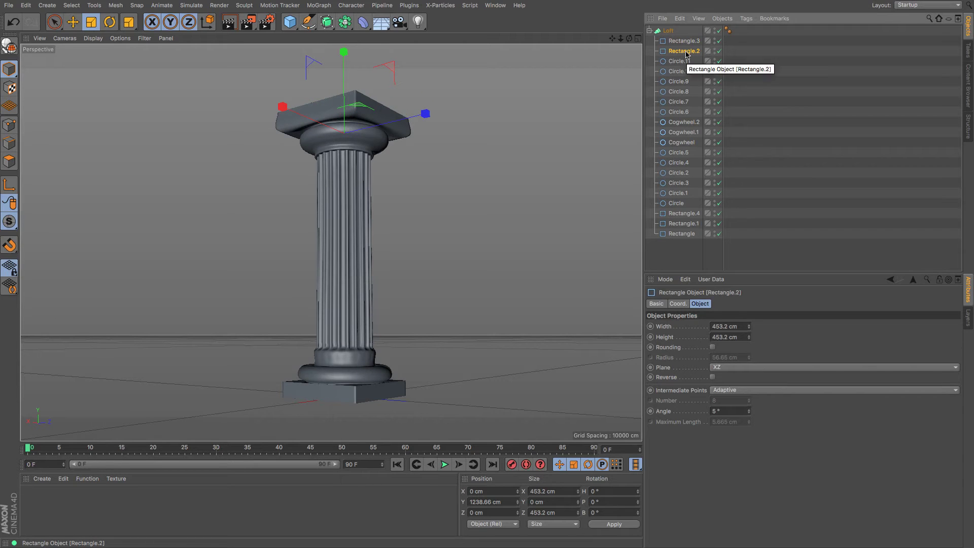
pyautogui.moveTo(686, 55); pyautogui.dragTo(685, 57)
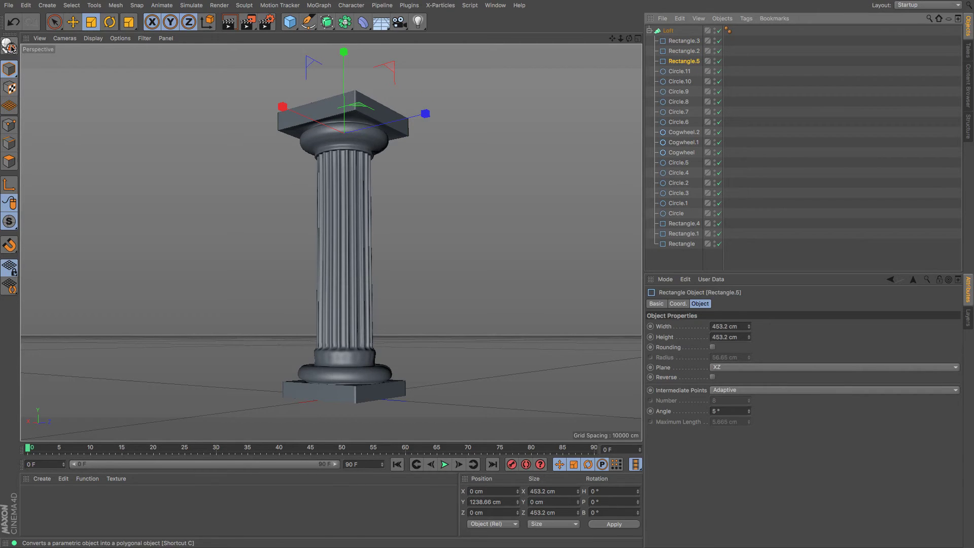
pyautogui.press('t')
pyautogui.moveTo(159, 77); pyautogui.dragTo(121, 81)
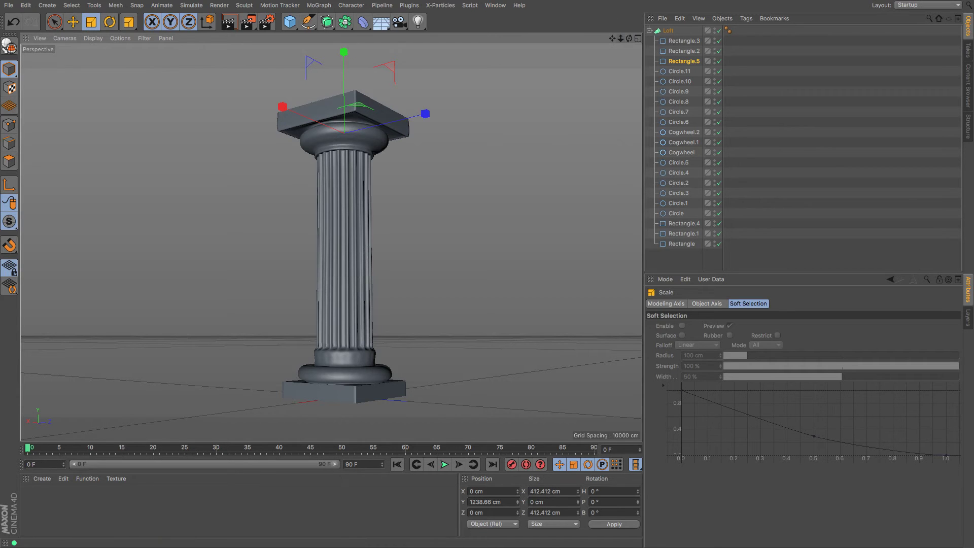
pyautogui.keyDown('alt'); pyautogui.moveTo(326, 244); pyautogui.dragTo(331, 242); pyautogui.keyUp('alt')
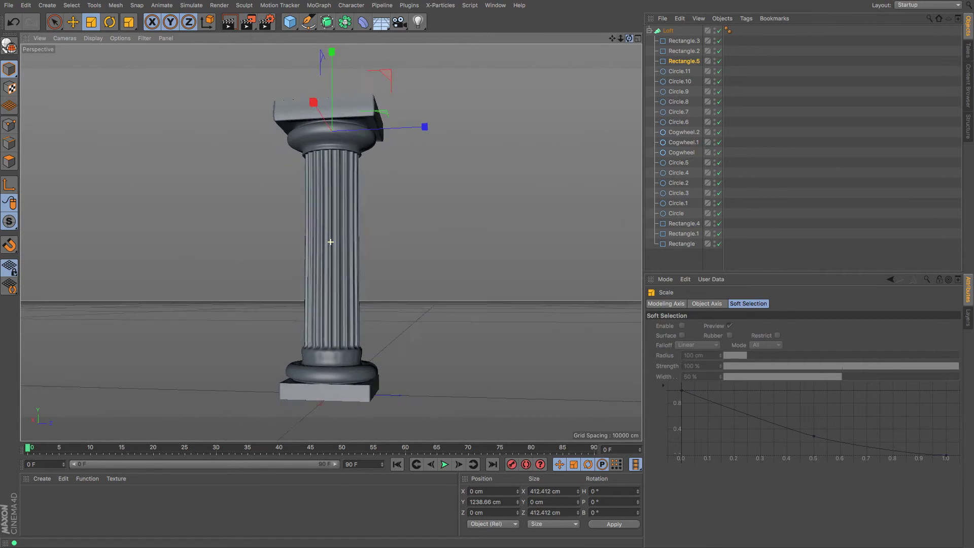
pyautogui.moveTo(629, 38); pyautogui.dragTo(626, 49)
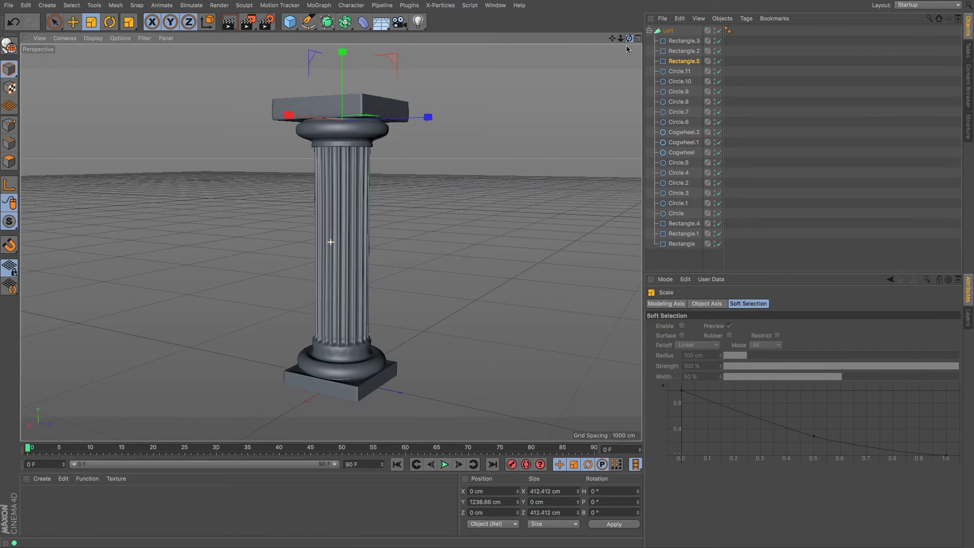
# Step: Lower the Cogwheel.2 profile slightly to Y 1094.786 cm
pyautogui.click(680, 131)
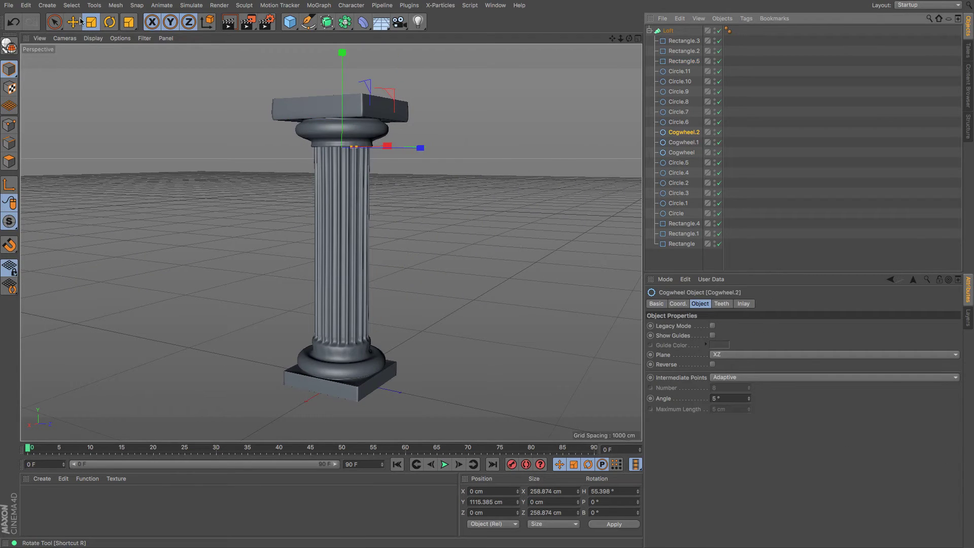
pyautogui.press('e')
pyautogui.moveTo(347, 62); pyautogui.dragTo(346, 67)
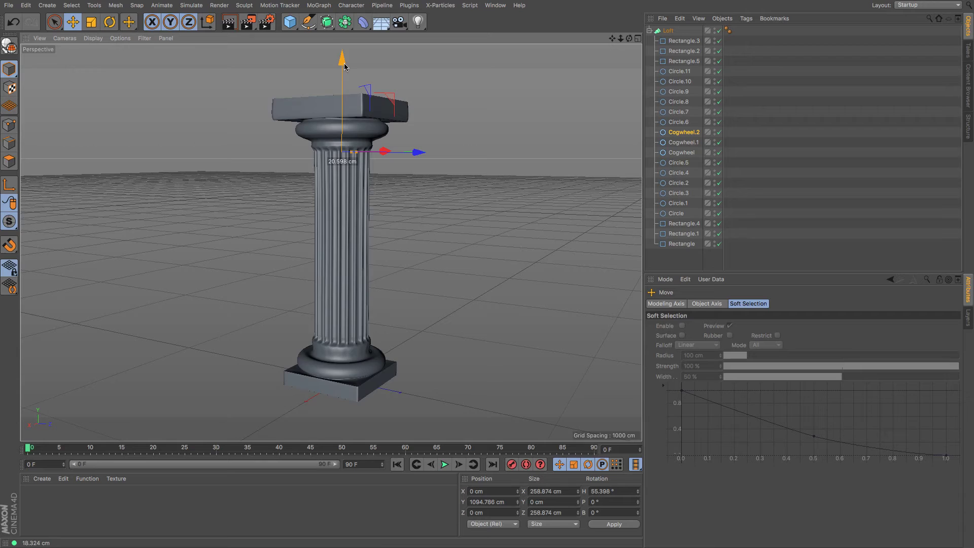
# Step: Delete the middle Cogwheel.1 profile from the loft
pyautogui.click(682, 144)
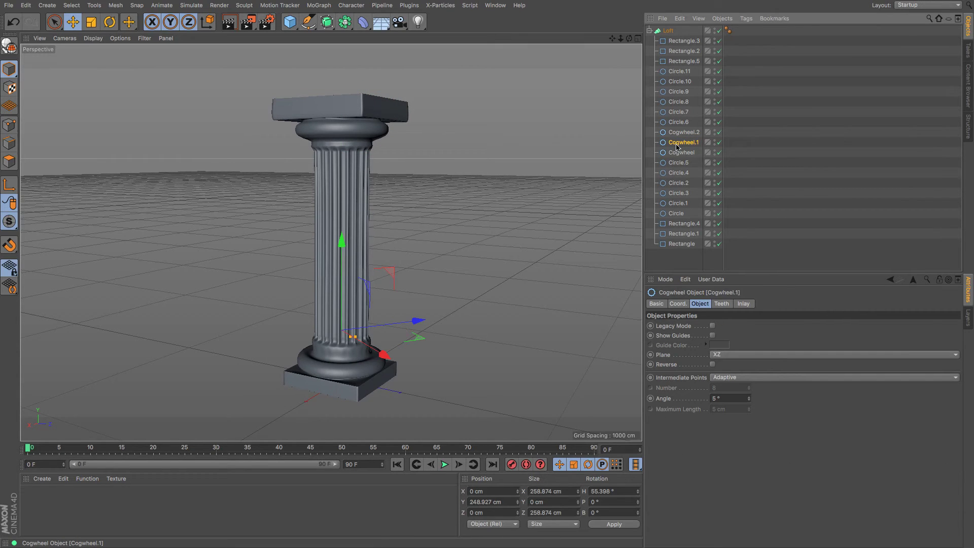
pyautogui.press('Delete')
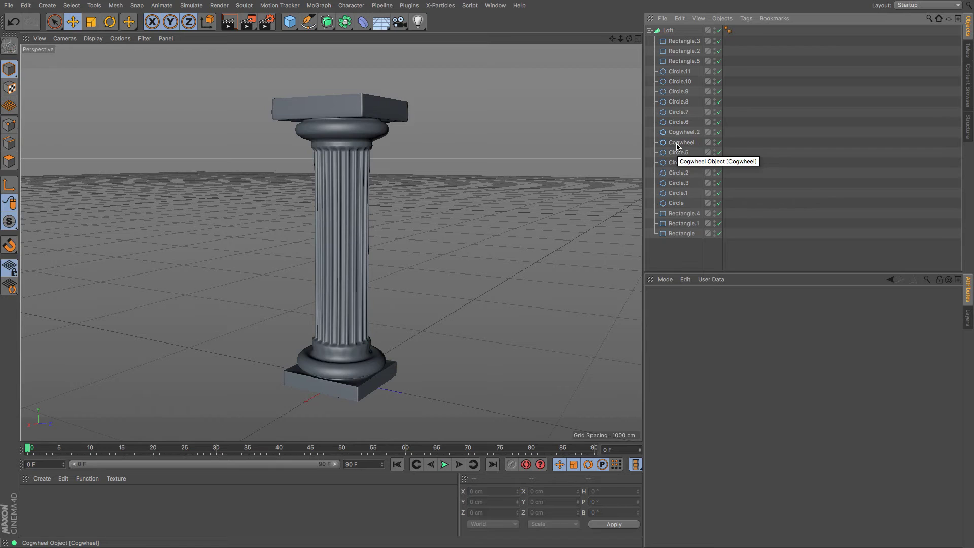
pyautogui.click(680, 145)
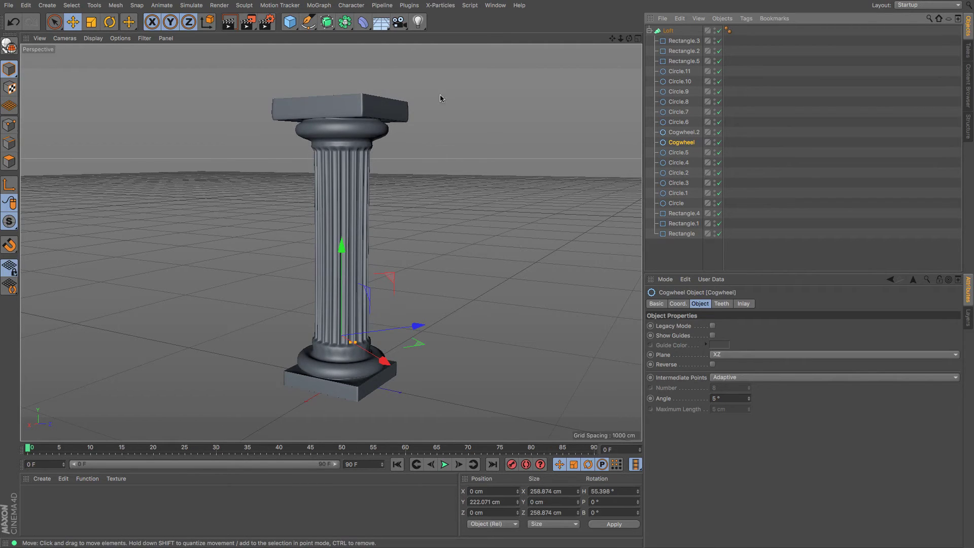
# Step: Give both remaining cogwheel profiles 15 teeth, undoing a trial enlargement
pyautogui.keyDown('ctrl'); pyautogui.click(688, 133); pyautogui.keyUp('ctrl')
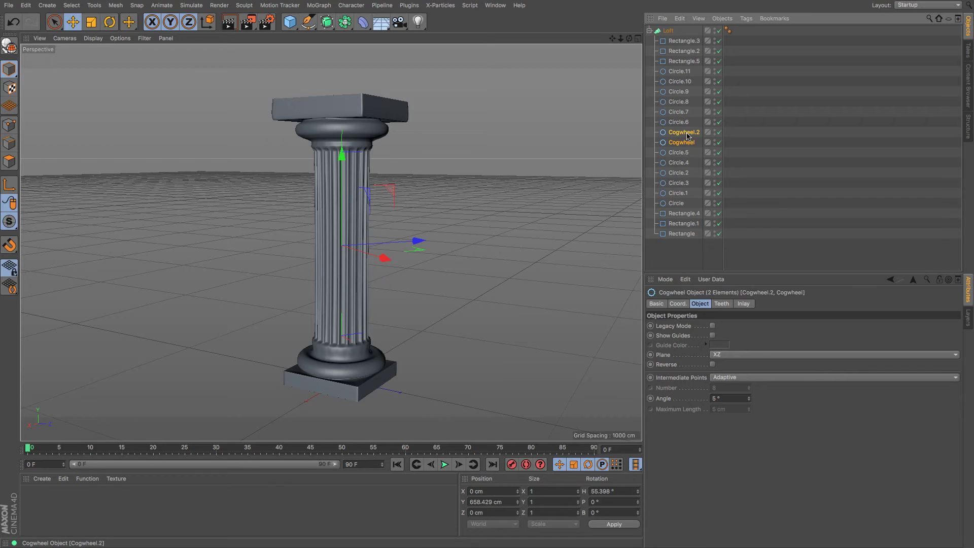
pyautogui.click(722, 305)
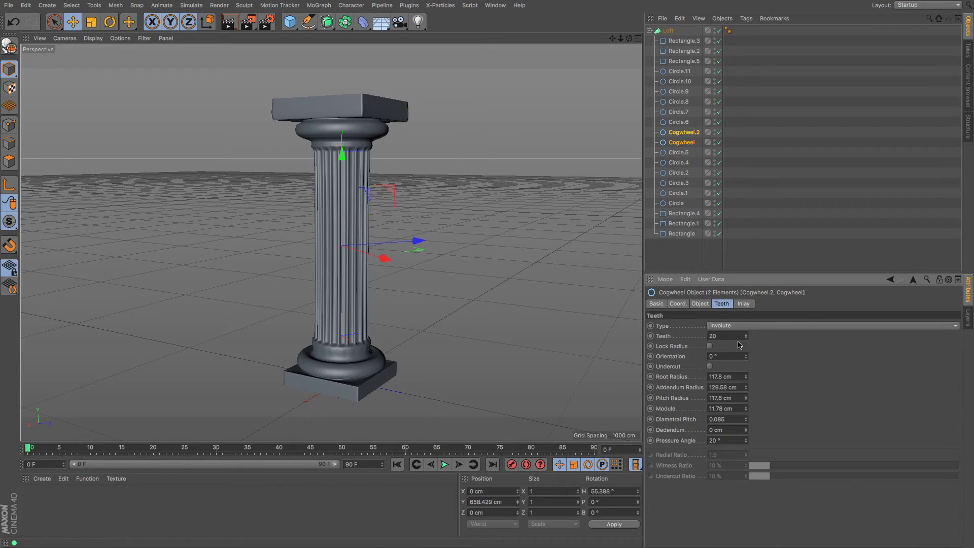
pyautogui.write('15')
pyautogui.press('Return')
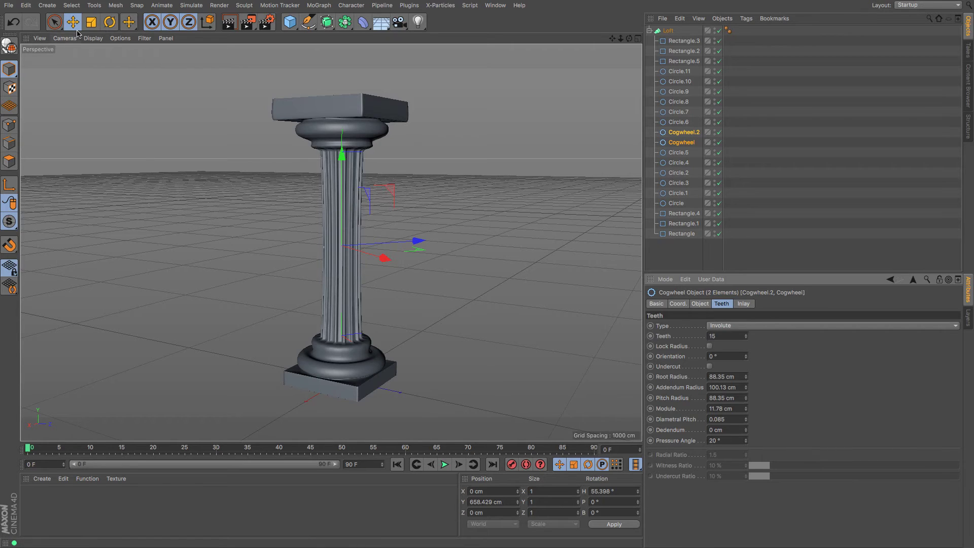
pyautogui.press('t')
pyautogui.moveTo(150, 152); pyautogui.dragTo(159, 156)
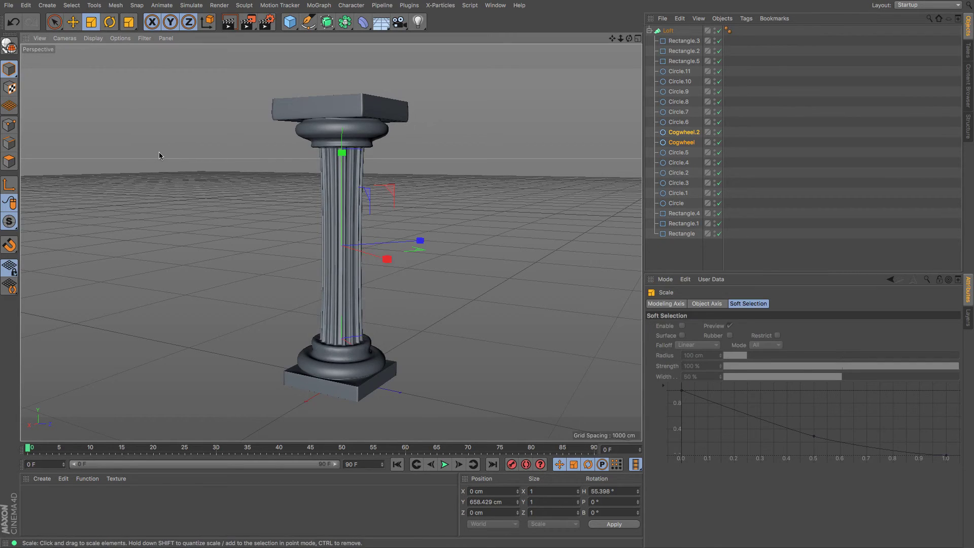
pyautogui.hotkey('ctrl', 'z')
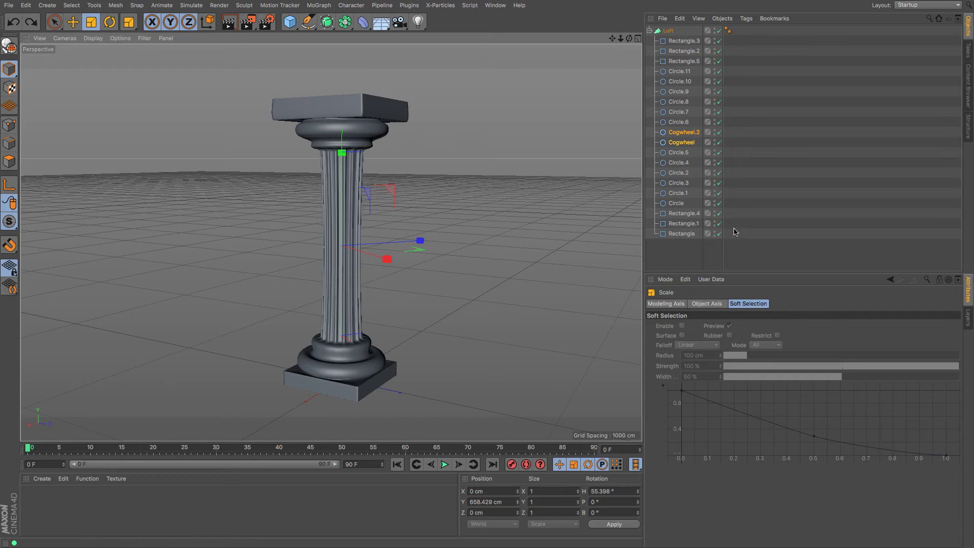
# Step: Widen the upper Cogwheel.2 profile so the shaft flares
pyautogui.click(684, 132)
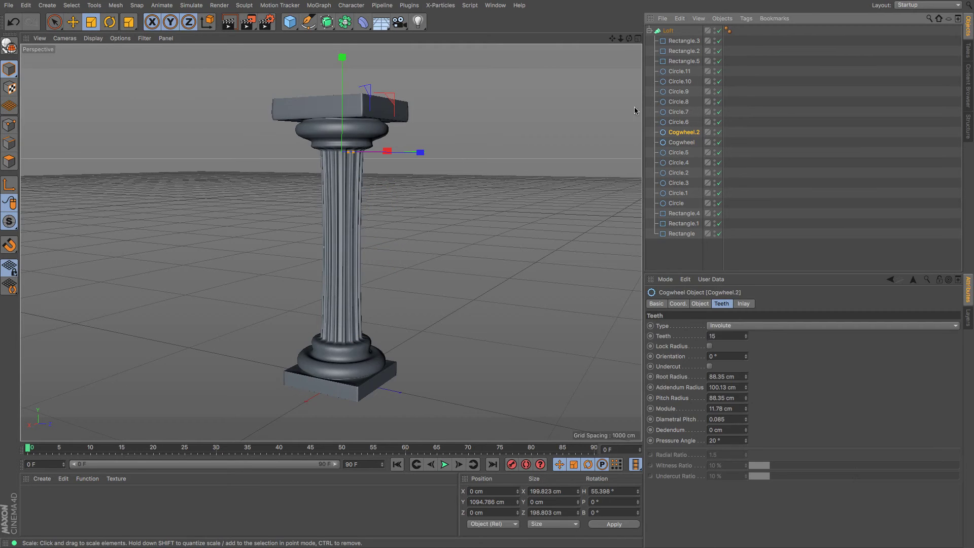
pyautogui.keyDown('alt'); pyautogui.moveTo(325, 263); pyautogui.dragTo(331, 242); pyautogui.keyUp('alt')
pyautogui.scroll(3, 299, 200)
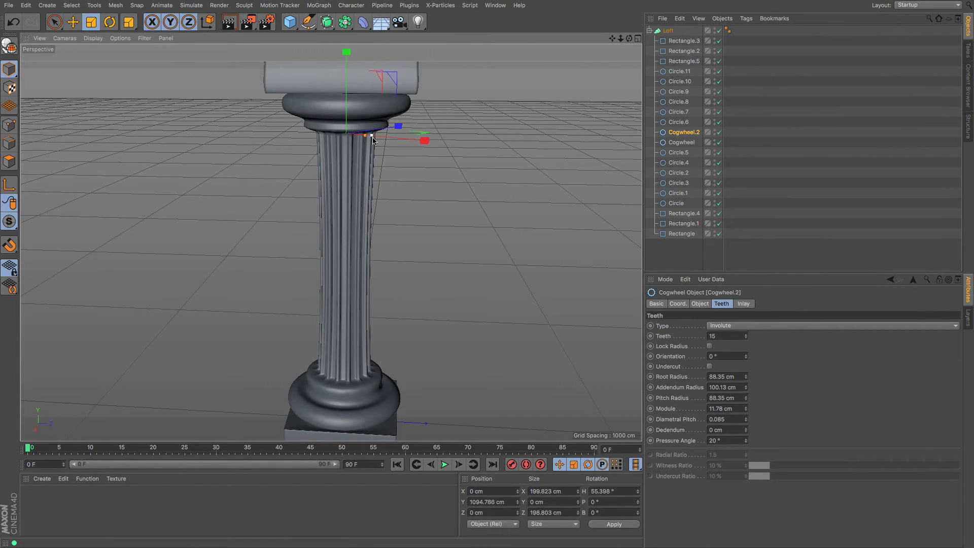
pyautogui.moveTo(372, 137); pyautogui.dragTo(371, 137)
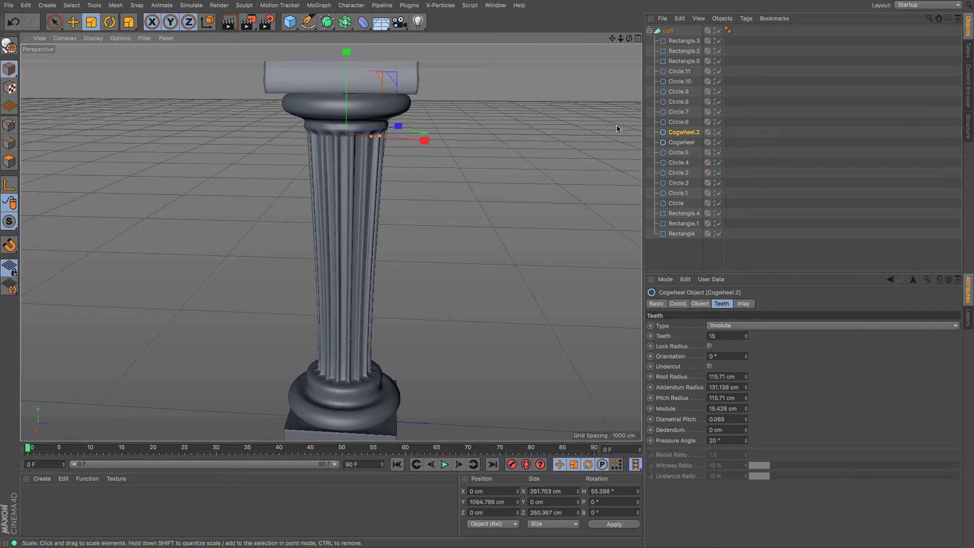
# Step: Lower the bottom Cogwheel profile to about Y 228 cm near the base
pyautogui.click(681, 142)
pyautogui.press('Delete')
pyautogui.click(678, 133)
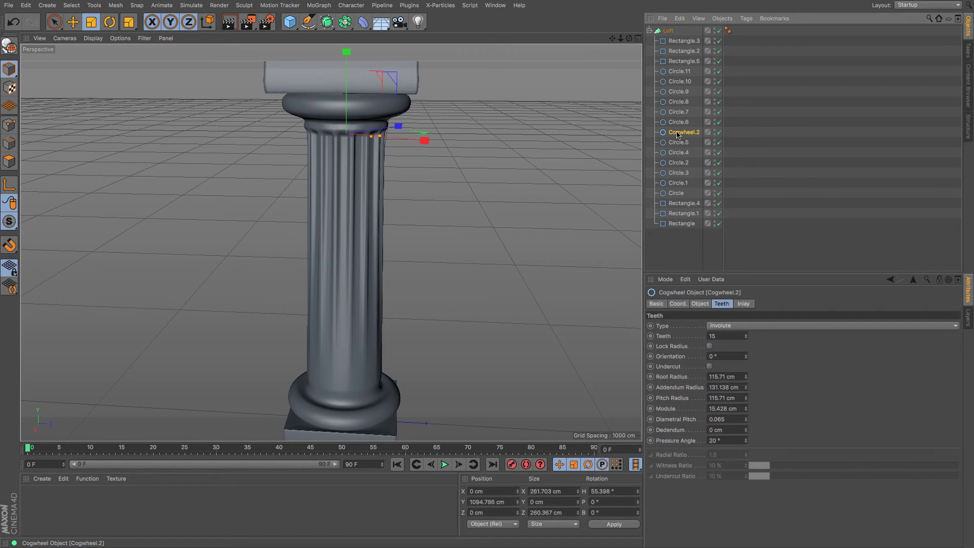
pyautogui.hotkey('ctrl', 'z')
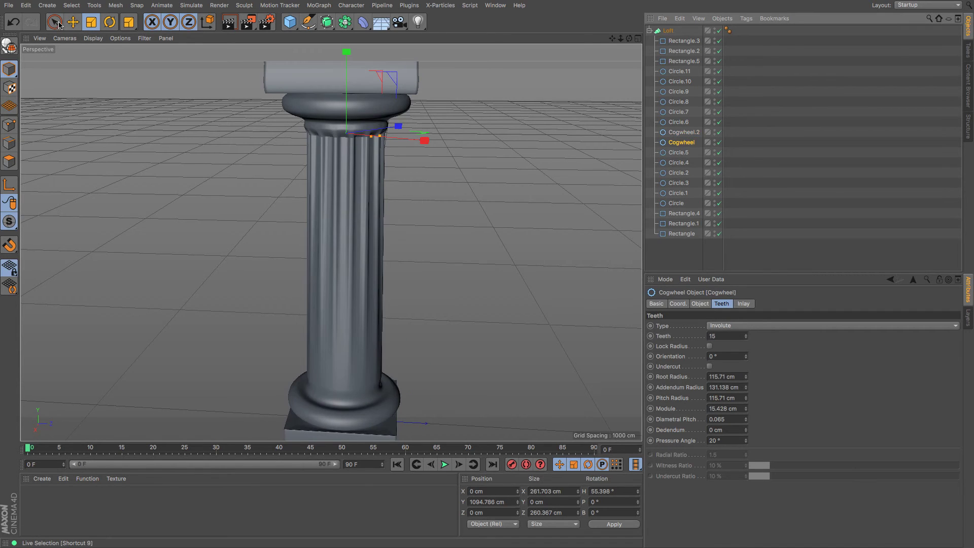
pyautogui.press('e')
pyautogui.moveTo(342, 52); pyautogui.dragTo(348, 296)
pyautogui.moveTo(621, 38)
pyautogui.mouseDown()
pyautogui.moveTo(602, 41)
pyautogui.moveTo(654, 40)
pyautogui.moveTo(682, 52)
pyautogui.moveTo(639, 40)
pyautogui.mouseUp()
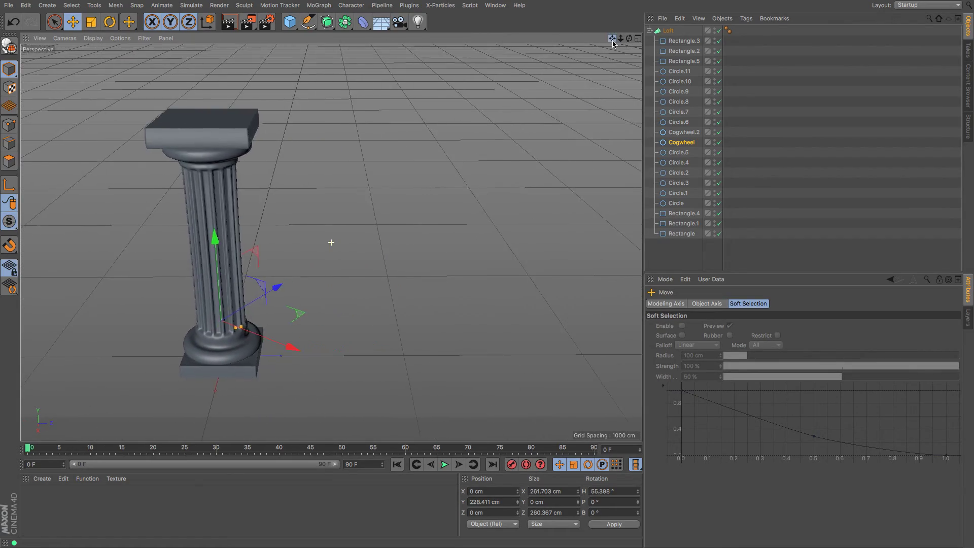
# Step: Select the whole Loft column and zoom the view out
pyautogui.click(669, 31)
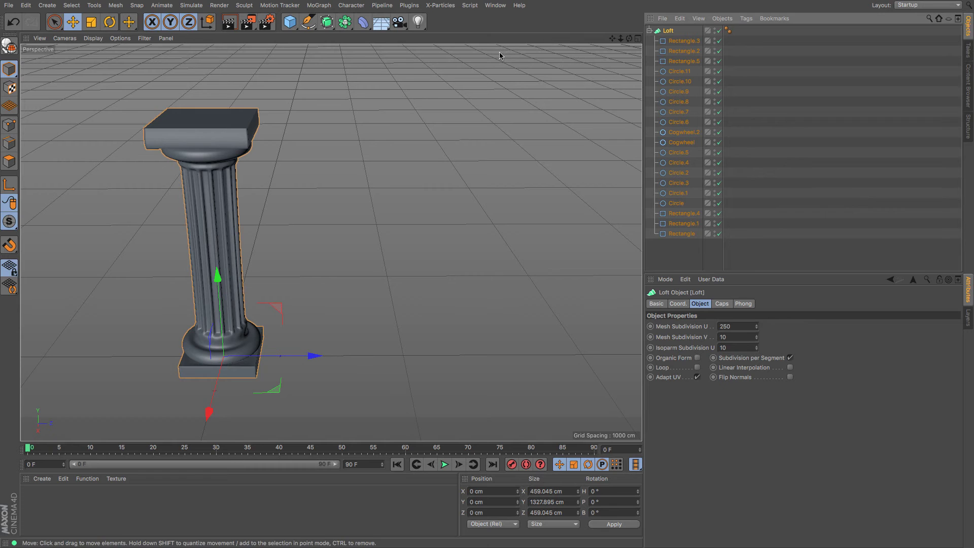
pyautogui.moveTo(619, 39); pyautogui.dragTo(618, 39)
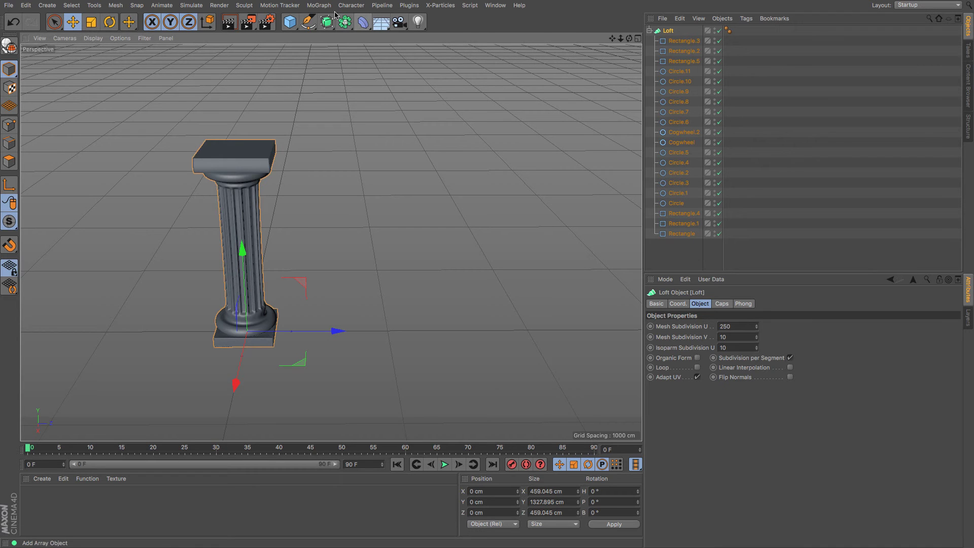
# Step: Wrap the Loft column in a MoGraph Cloner, discarding a trial spread of the clones
pyautogui.click(320, 6)
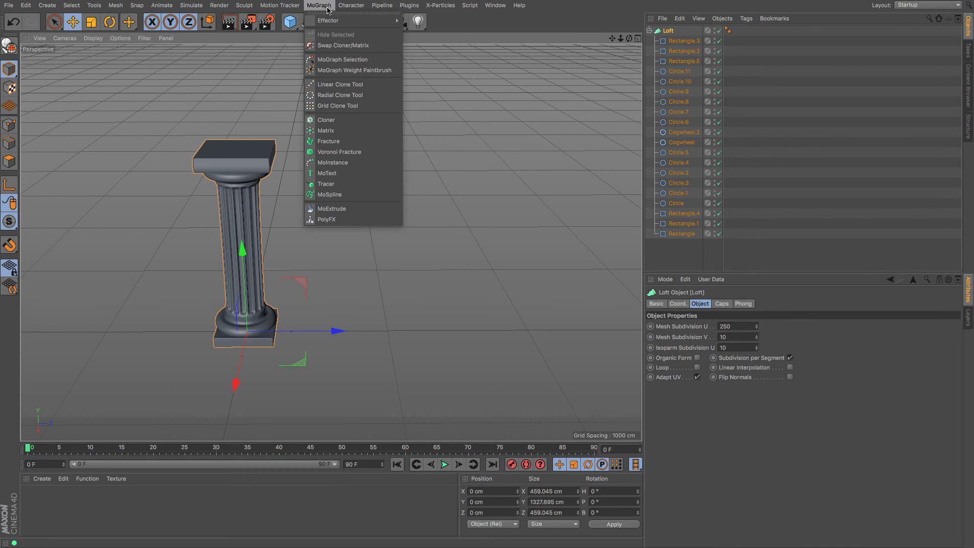
pyautogui.click(357, 122)
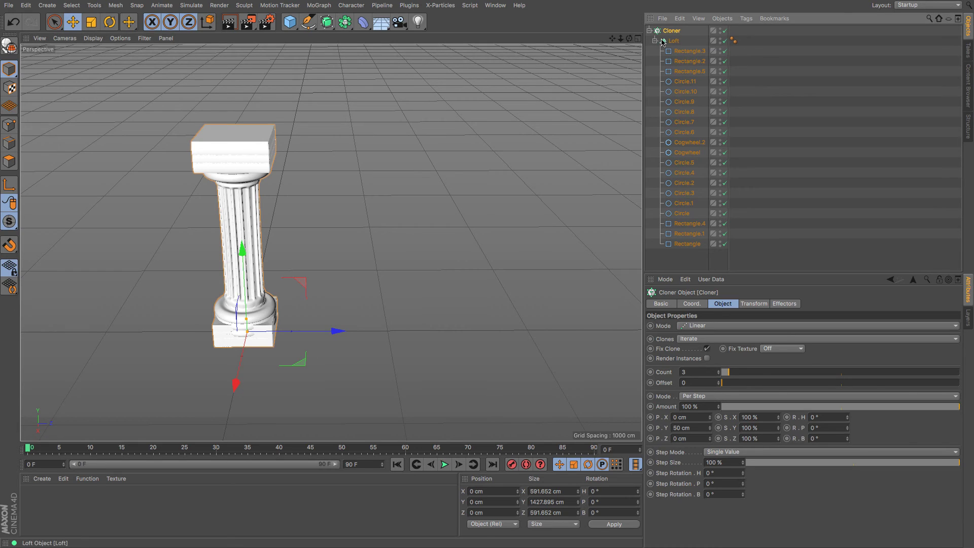
pyautogui.moveTo(630, 40)
pyautogui.mouseDown()
pyautogui.moveTo(621, 41)
pyautogui.moveTo(630, 41)
pyautogui.mouseUp()
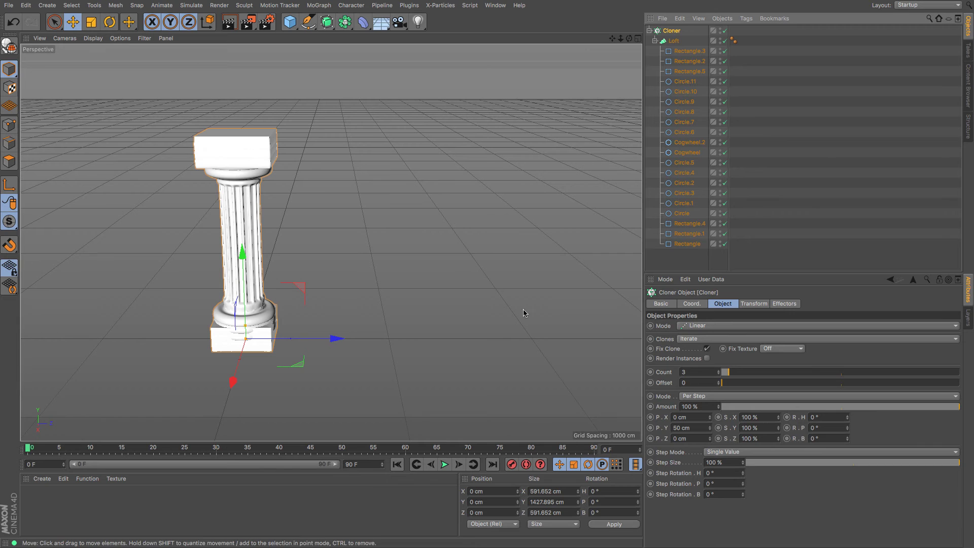
pyautogui.moveTo(244, 326); pyautogui.dragTo(308, 337)
pyautogui.press('Escape')
# Step: Switch the Cloner mode to Grid Array after undoing the trial offset
pyautogui.hotkey('ctrl', 'z')
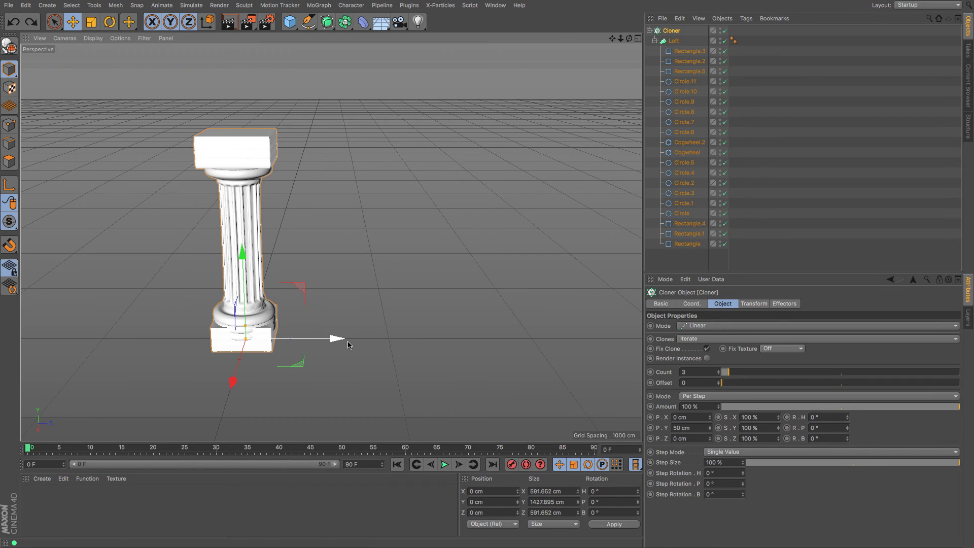
pyautogui.click(701, 326)
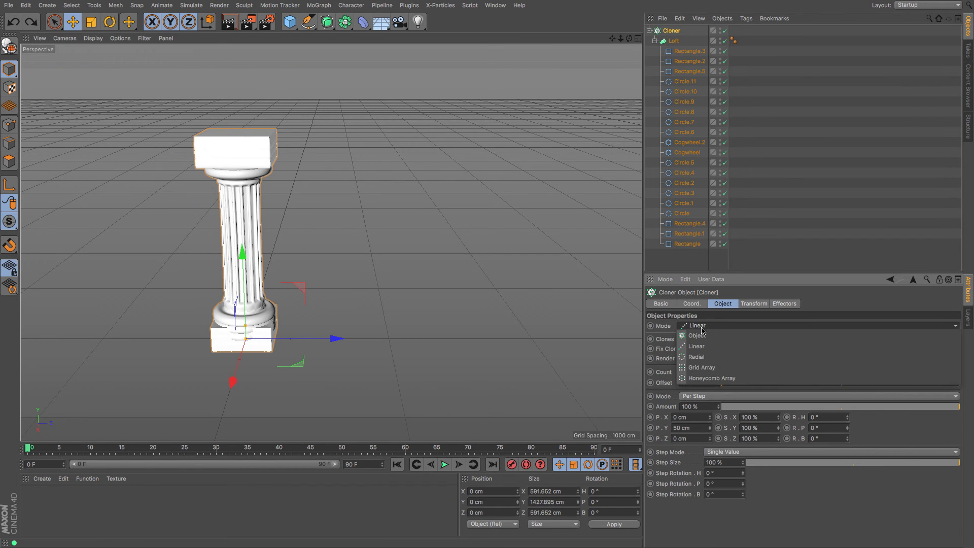
pyautogui.click(705, 368)
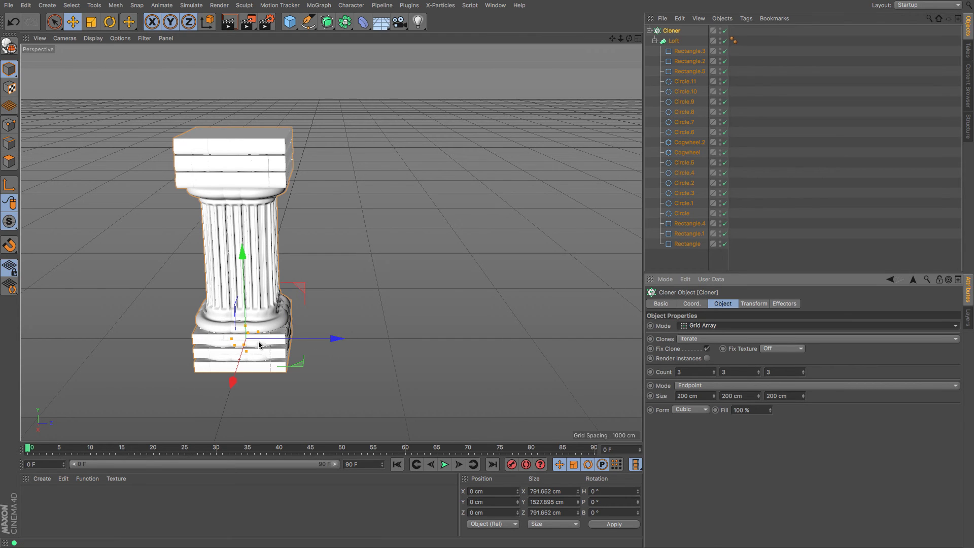
pyautogui.moveTo(264, 335); pyautogui.dragTo(276, 333)
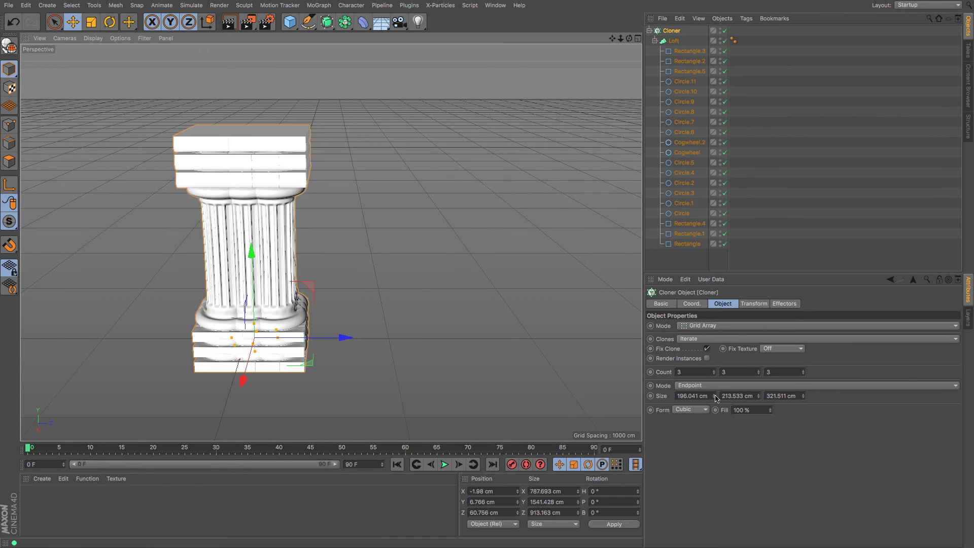
# Step: Spread the 3×3×3 grid of columns along X and Z to about 1789 × 682 cm
pyautogui.moveTo(629, 39); pyautogui.dragTo(390, 355)
pyautogui.moveTo(377, 309); pyautogui.dragTo(578, 305)
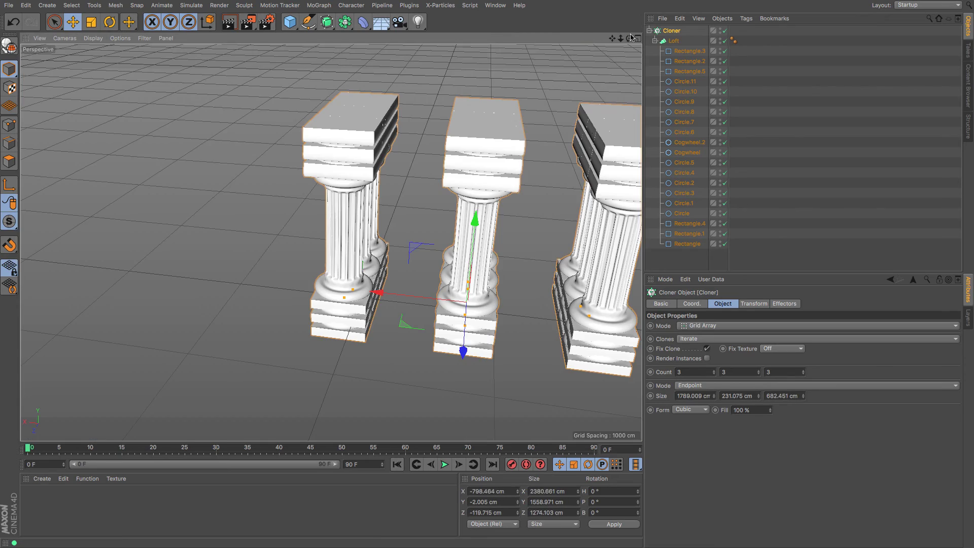
pyautogui.moveTo(629, 39); pyautogui.dragTo(461, 282)
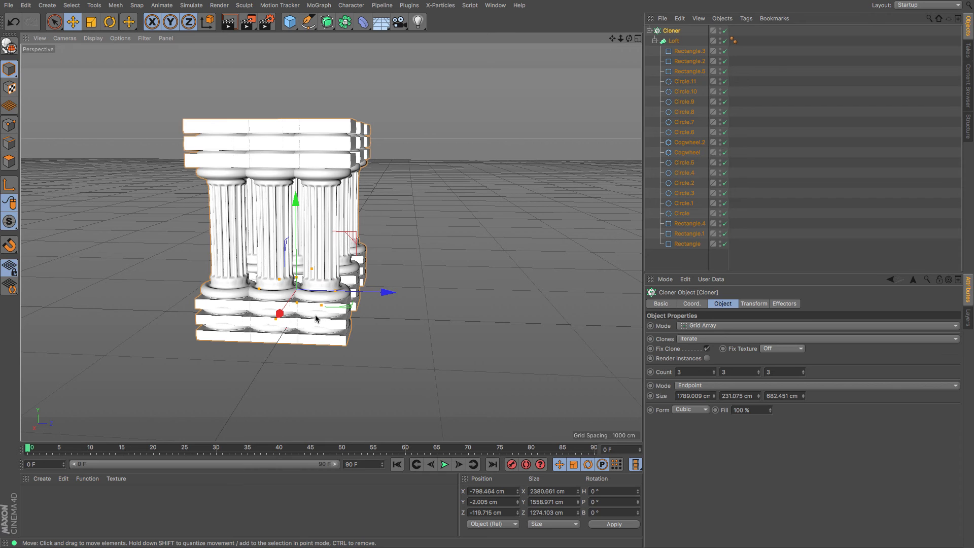
pyautogui.moveTo(321, 306); pyautogui.dragTo(440, 305)
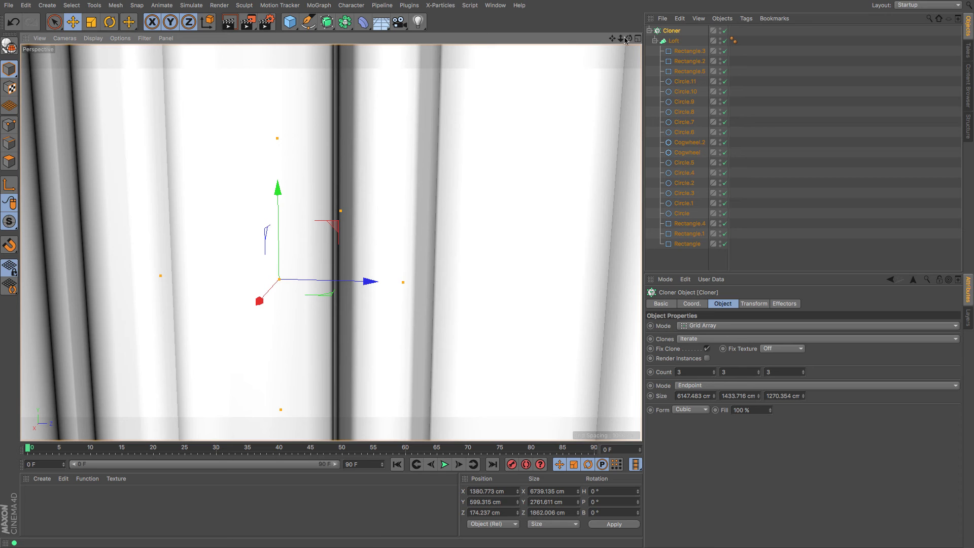
pyautogui.moveTo(628, 39); pyautogui.dragTo(331, 242)
# Step: Undo the last size change, then set the Cloner grid to count 3×1×2 with Size X 2676 cm
pyautogui.hotkey('ctrl', 'z')
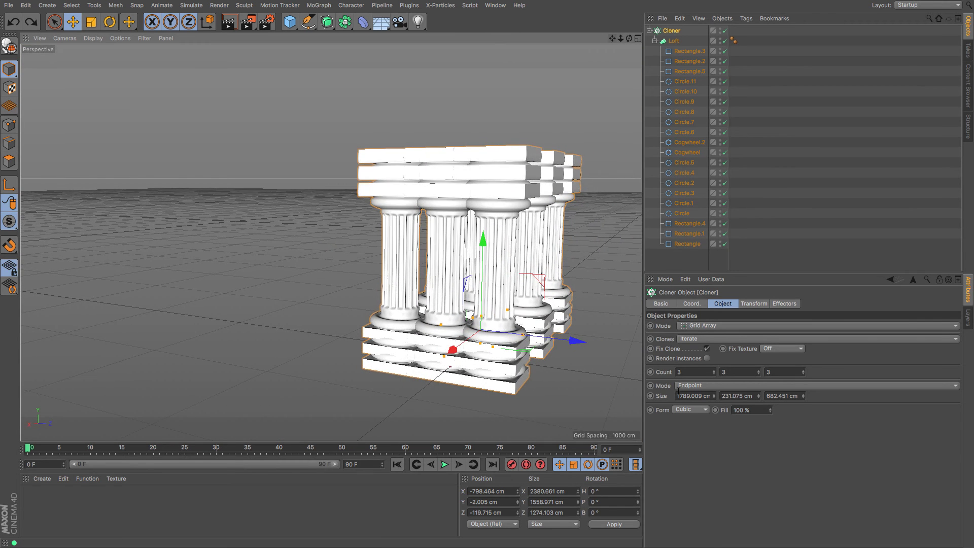
pyautogui.moveTo(715, 399); pyautogui.dragTo(749, 401)
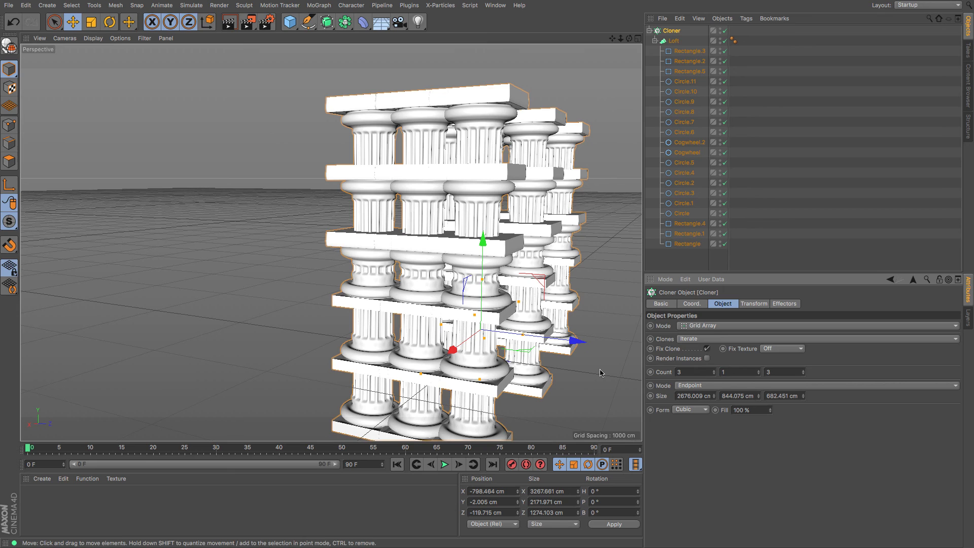
pyautogui.press('Return')
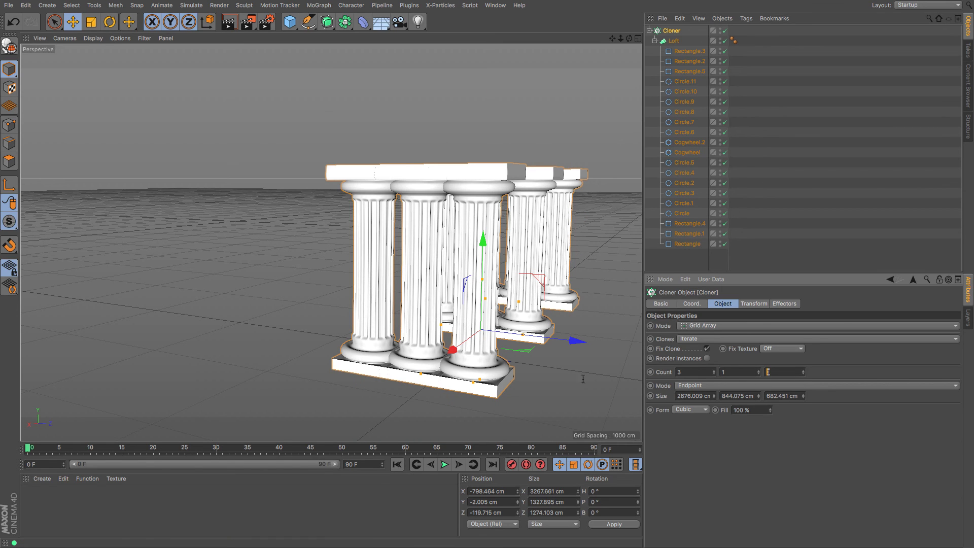
pyautogui.press('Return')
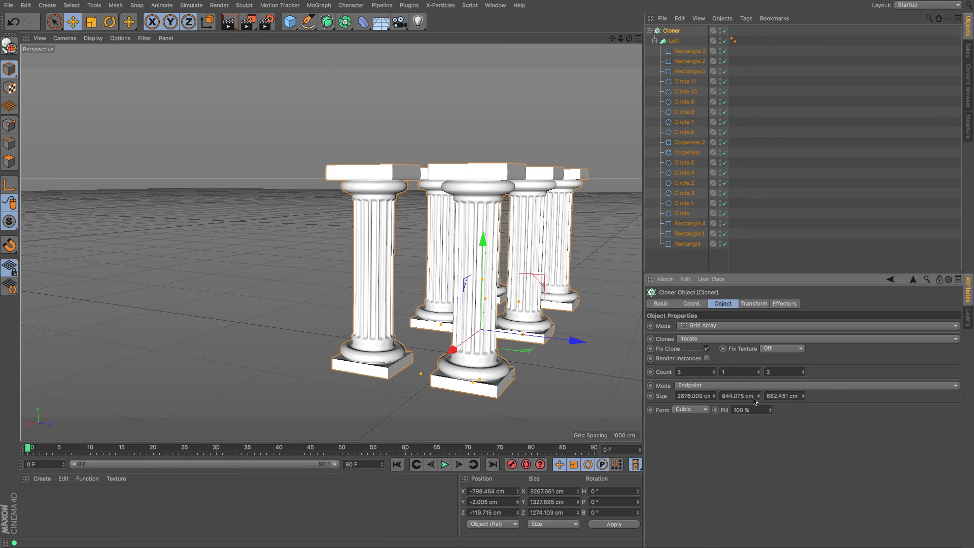
pyautogui.moveTo(804, 396); pyautogui.dragTo(804, 355)
# Step: Widen the gap between the two rows to about 1861 cm Size Z, viewing the columns at an angle
pyautogui.moveTo(629, 39); pyautogui.dragTo(460, 330)
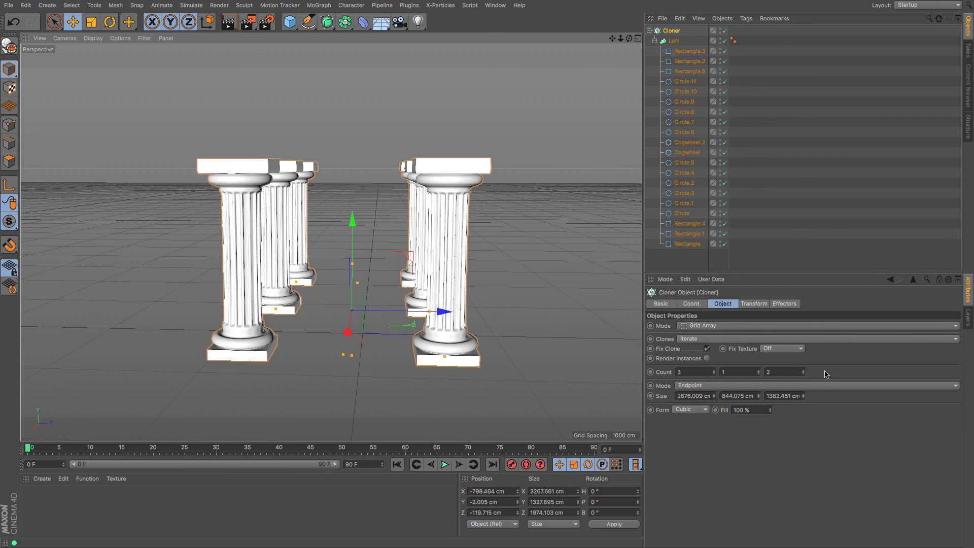
pyautogui.moveTo(804, 399); pyautogui.dragTo(804, 371)
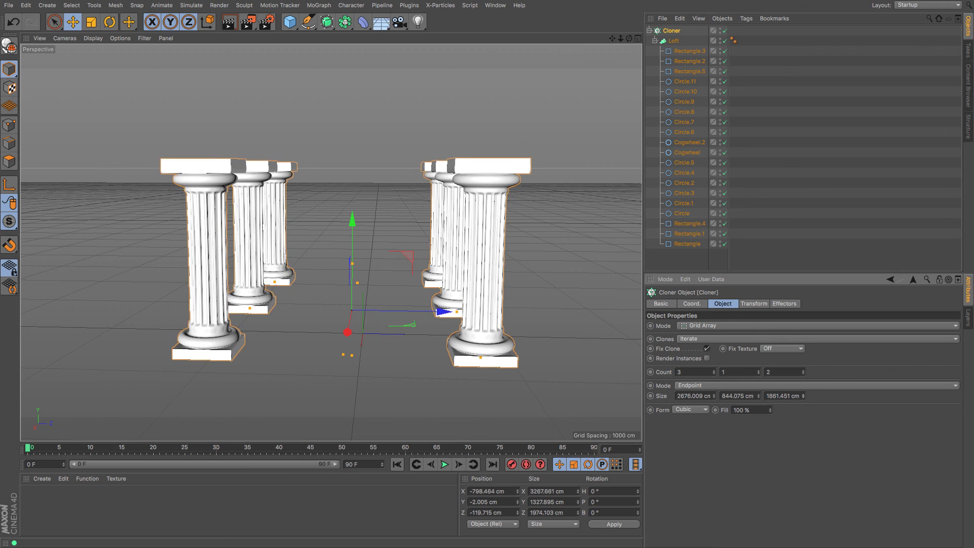
pyautogui.moveTo(612, 38); pyautogui.dragTo(331, 243)
pyautogui.moveTo(629, 38); pyautogui.dragTo(330, 242)
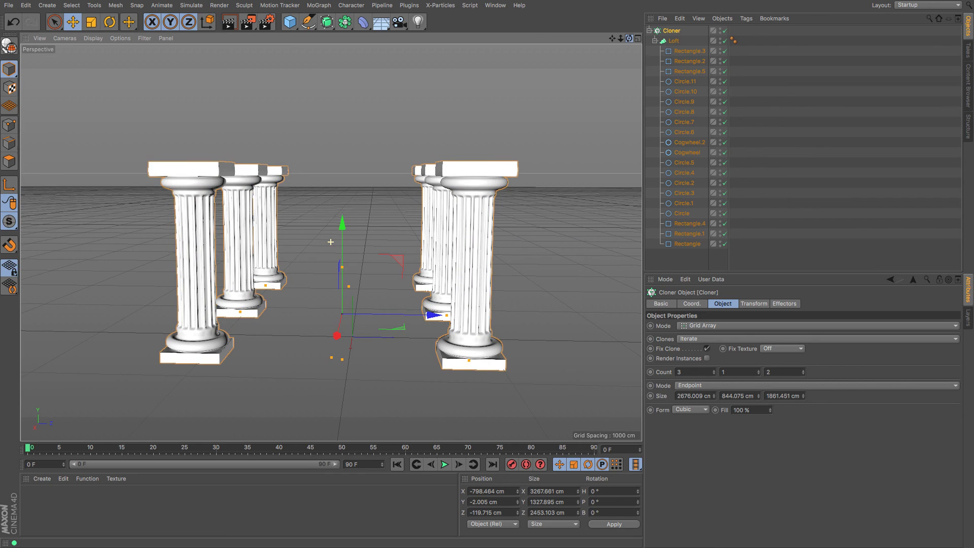
# Step: Raise the ten loft profiles from Rectangle.3 through Cogwheel.2 about 228 cm in Y
pyautogui.click(697, 51)
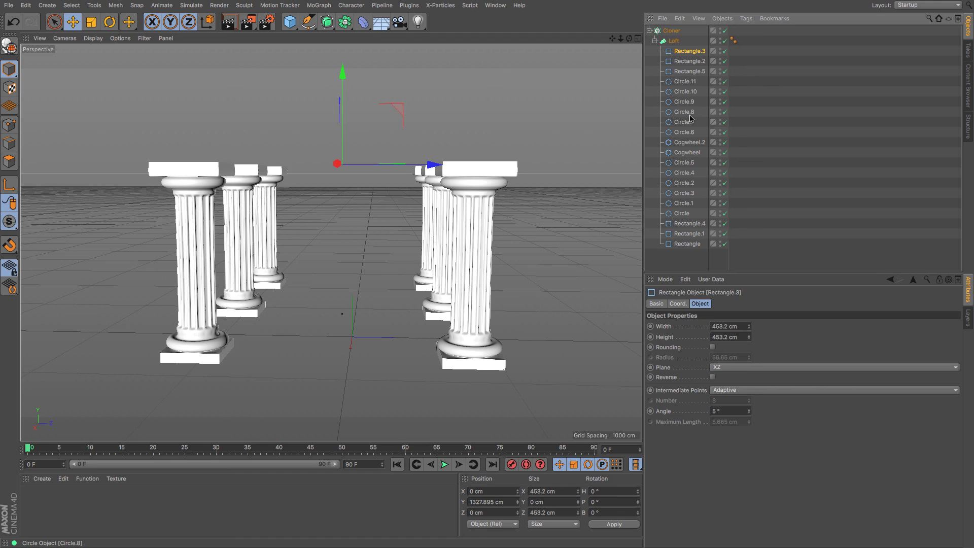
pyautogui.keyDown('shift'); pyautogui.click(690, 143); pyautogui.keyUp('shift')
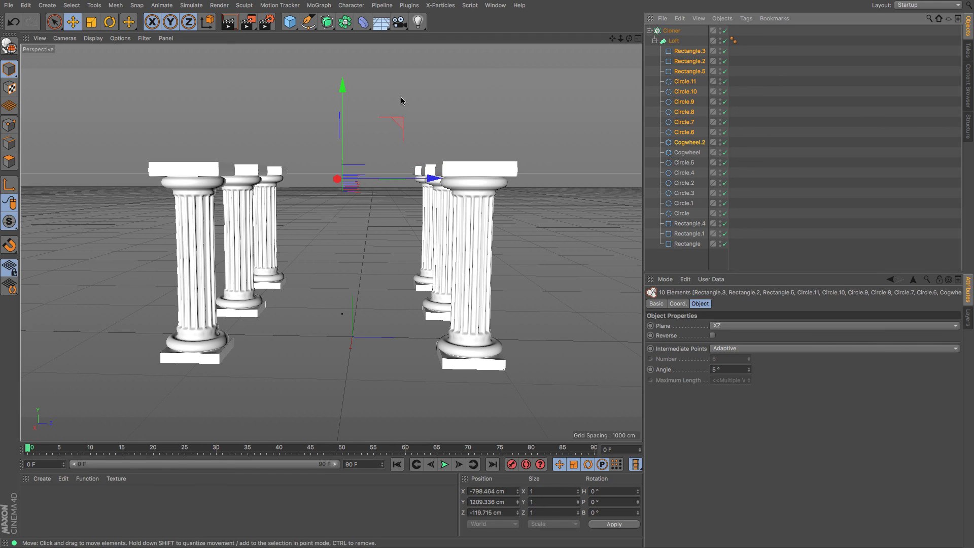
pyautogui.moveTo(341, 84); pyautogui.dragTo(343, 60)
pyautogui.moveTo(629, 39); pyautogui.dragTo(487, 277)
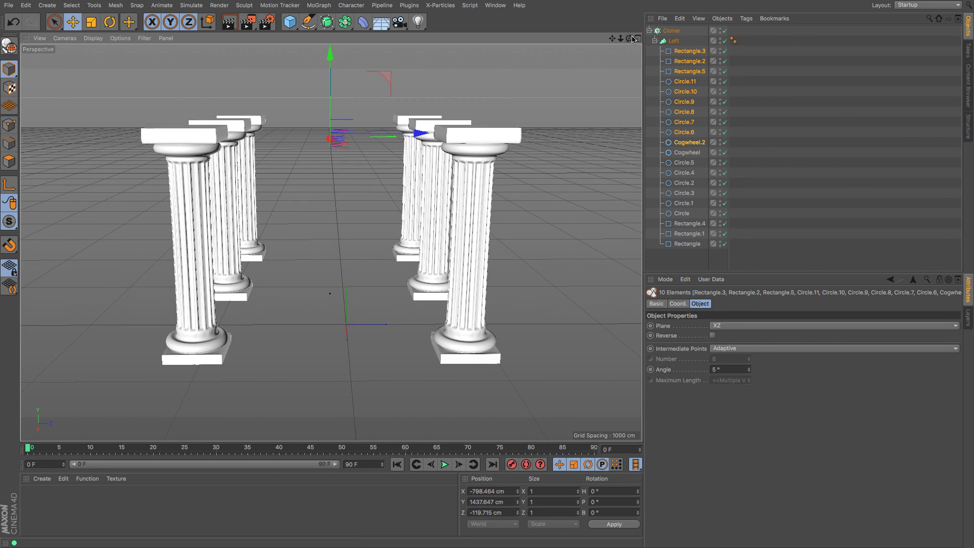